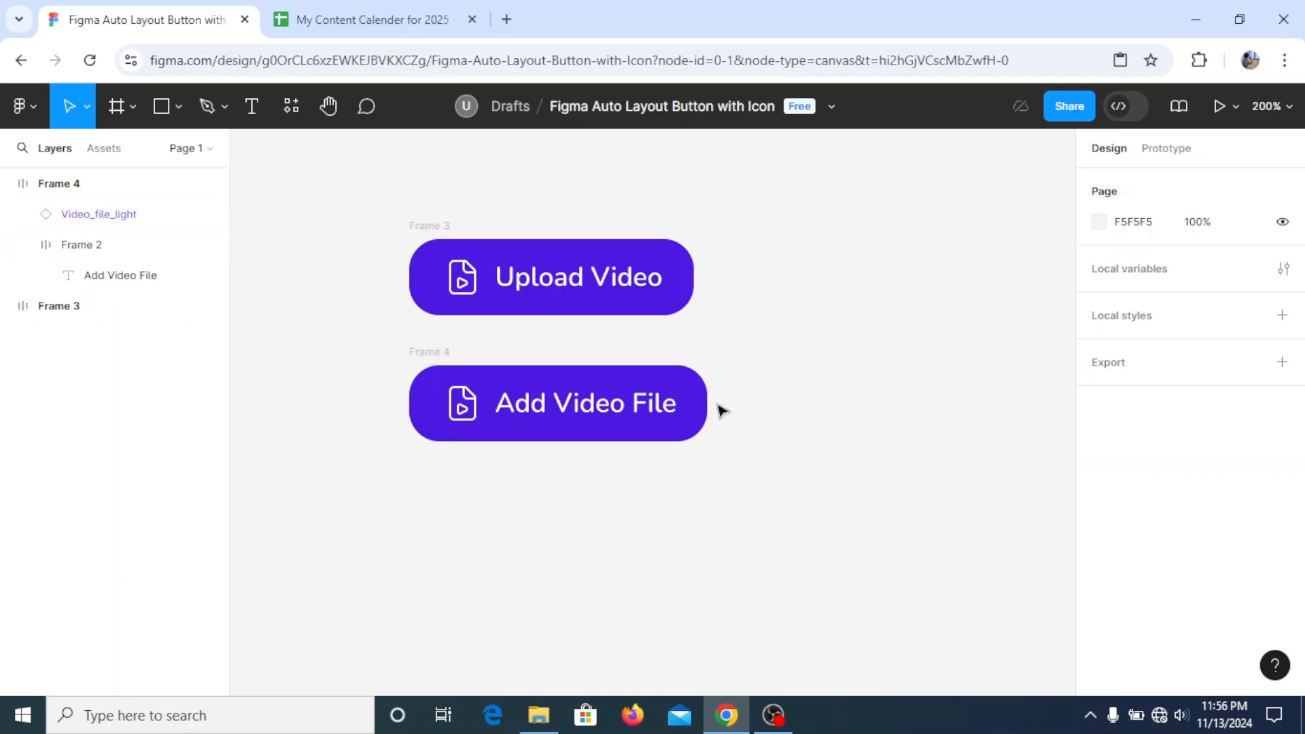
- Try replacing the lower purple button's label with the sample text "Diinng g"
{"action": "left_click", "coordinate": [577, 423]}
{"action": "double_click", "coordinate": [591, 411]}
{"action": "type", "text": "D"}
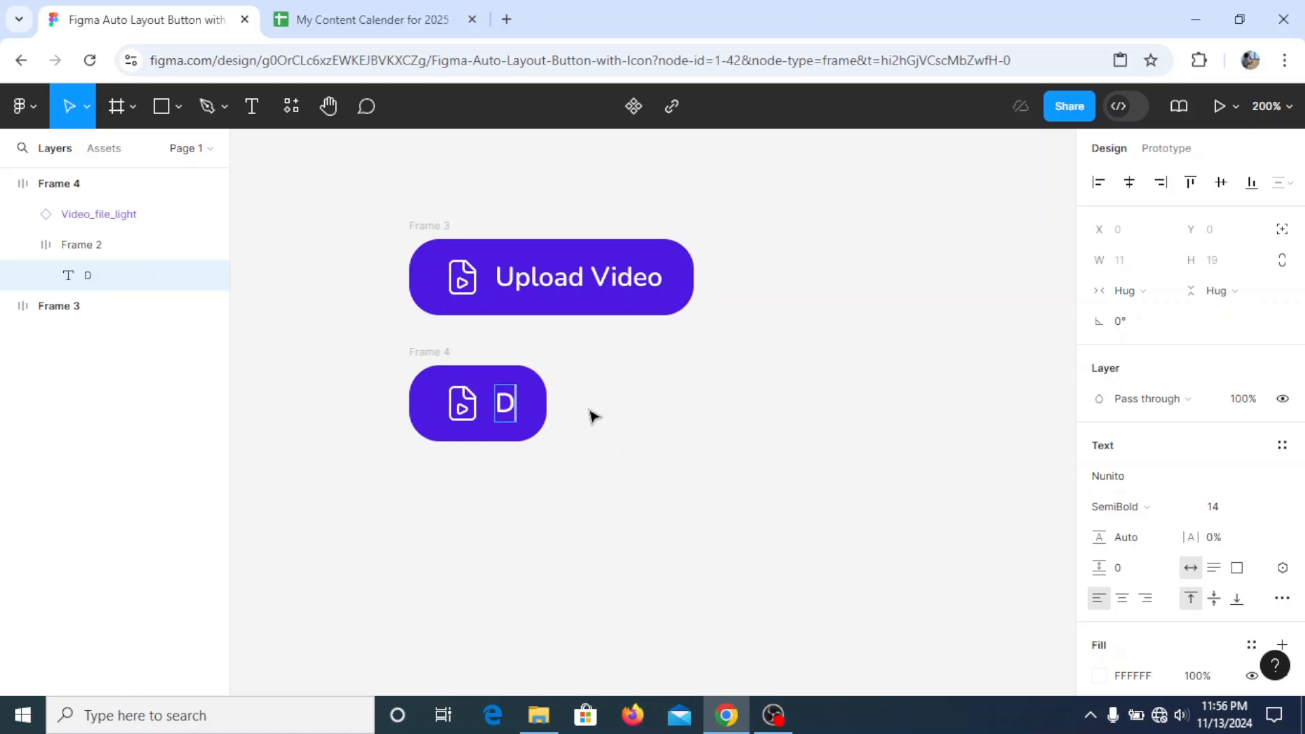
{"action": "type", "text": "iinng "}
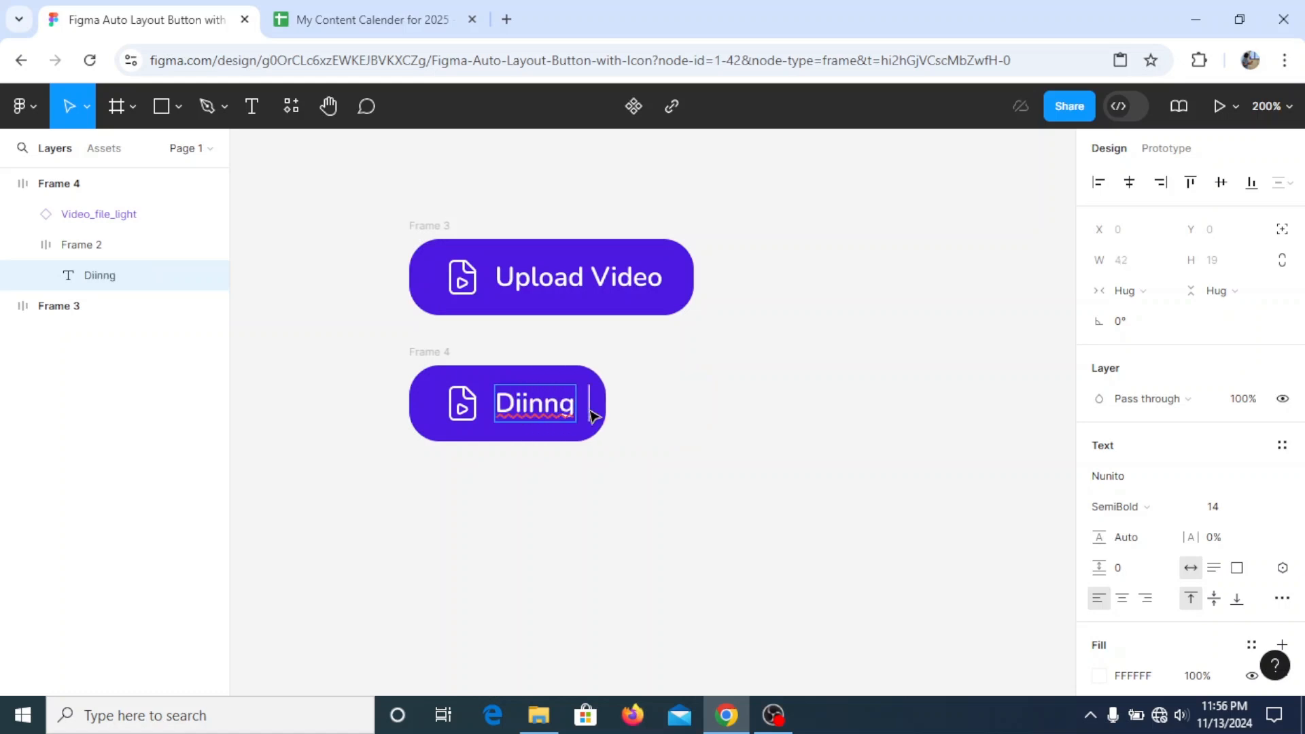
{"action": "type", "text": "gggg"}
{"action": "key", "text": "BackSpace"}
{"action": "key", "text": "BackSpace"}
{"action": "key", "text": "BackSpace"}
{"action": "key", "text": "BackSpace"}
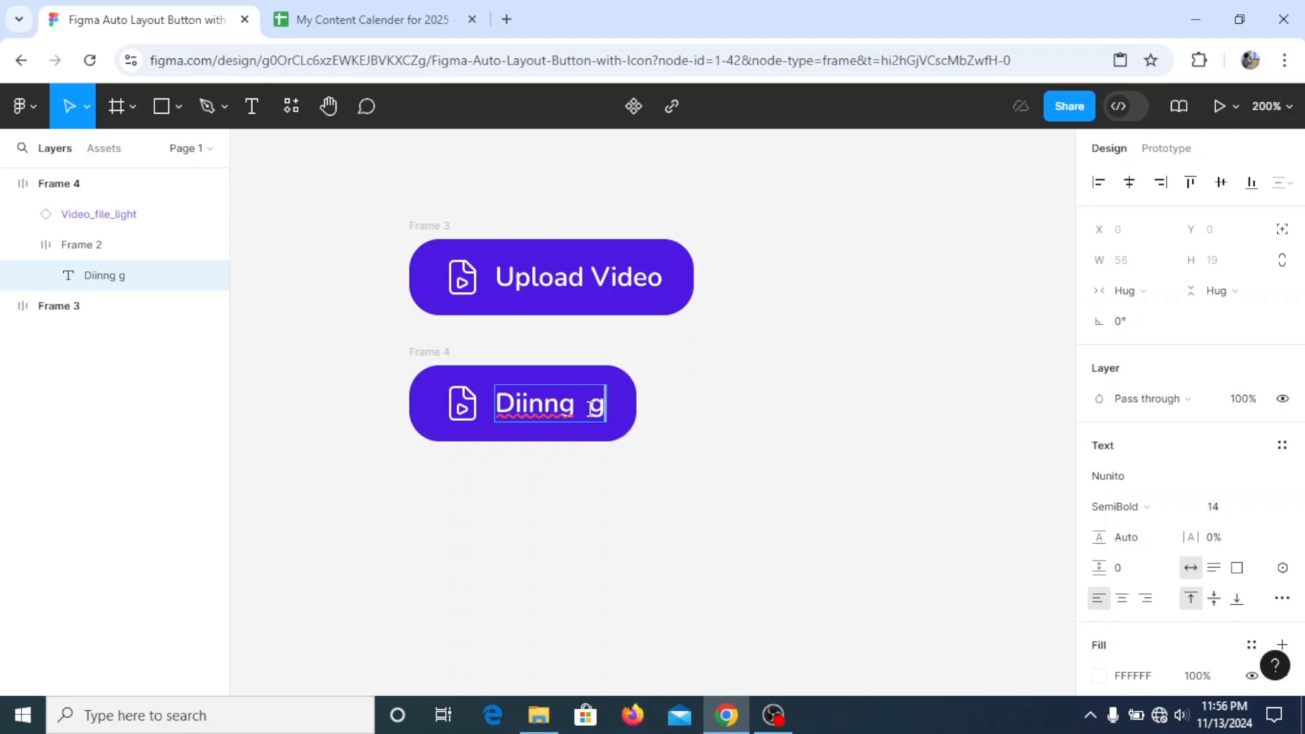
- Undo the sample text edits in the lower purple button's label and deselect it
{"action": "key", "text": "ctrl+z"}
{"action": "key", "text": "ctrl+z"}
{"action": "key", "text": "ctrl+z"}
{"action": "key", "text": "ctrl+z"}
{"action": "key", "text": "ctrl+z"}
{"action": "key", "text": "ctrl+z"}
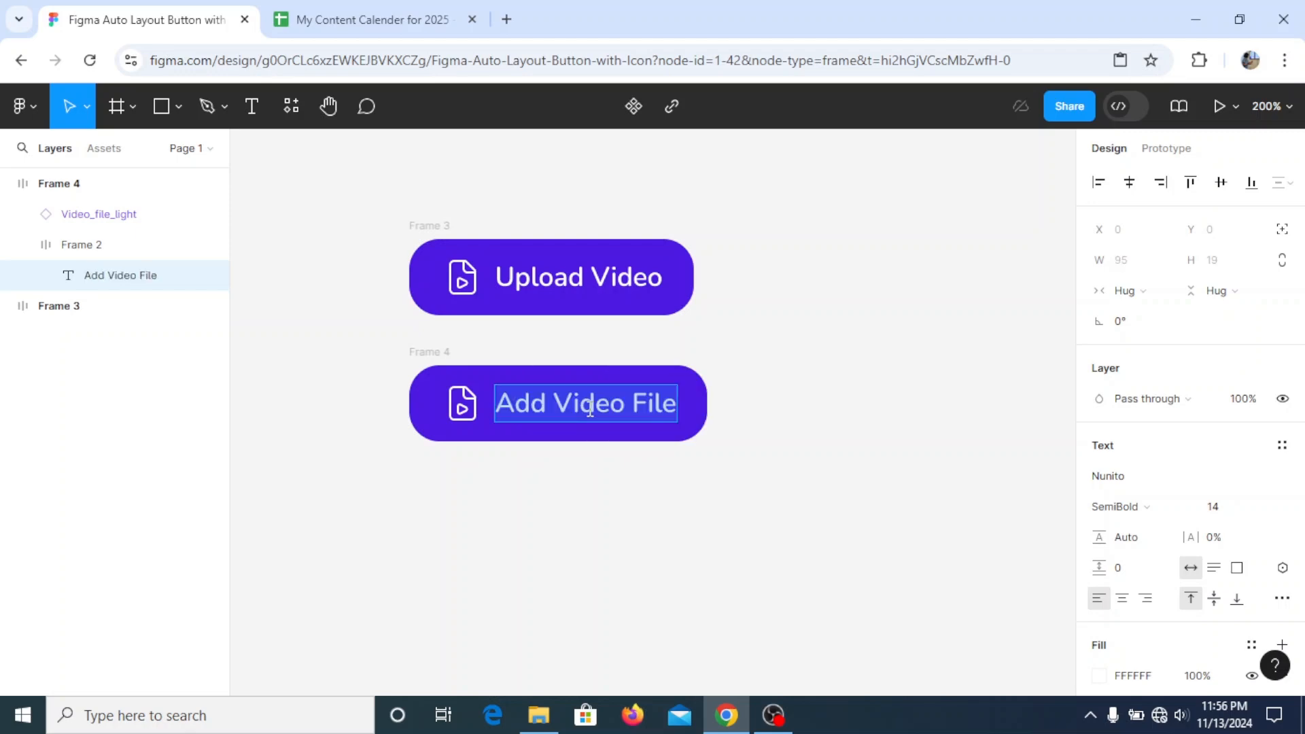
{"action": "key", "text": "Escape"}
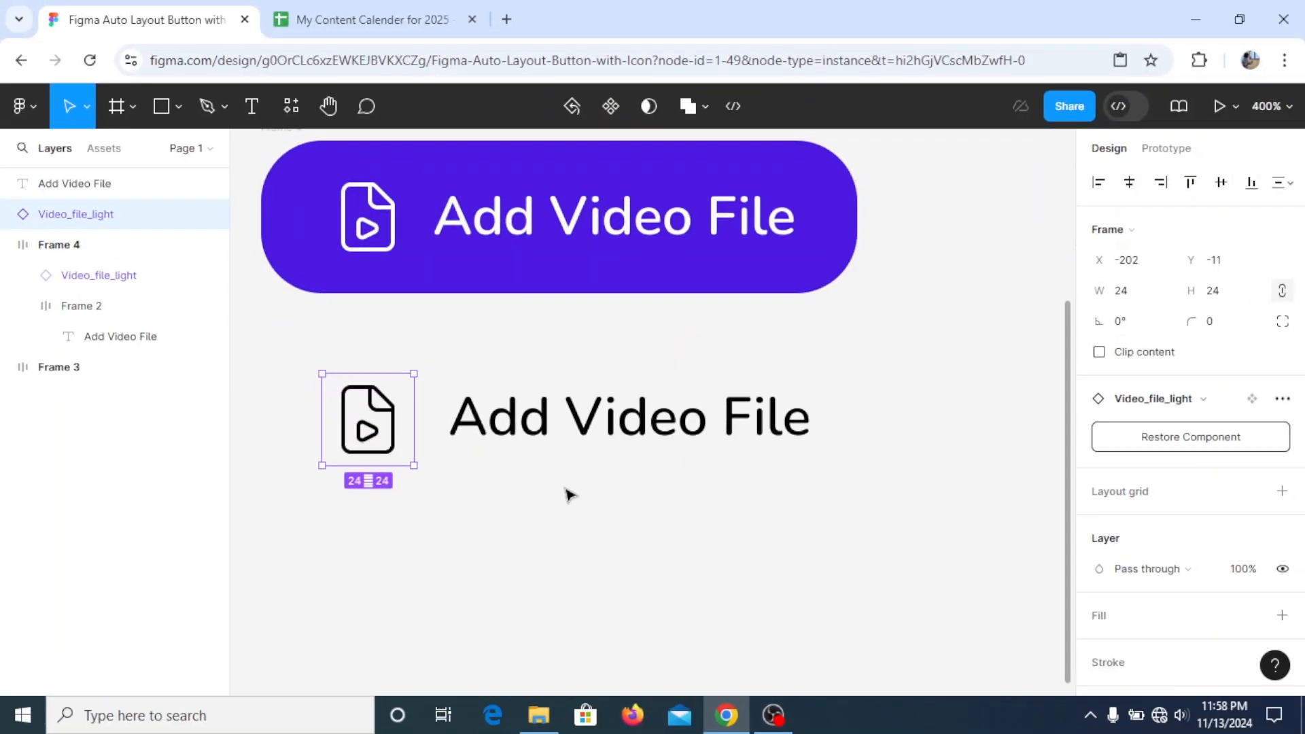
{"action": "left_click", "coordinate": [569, 493]}
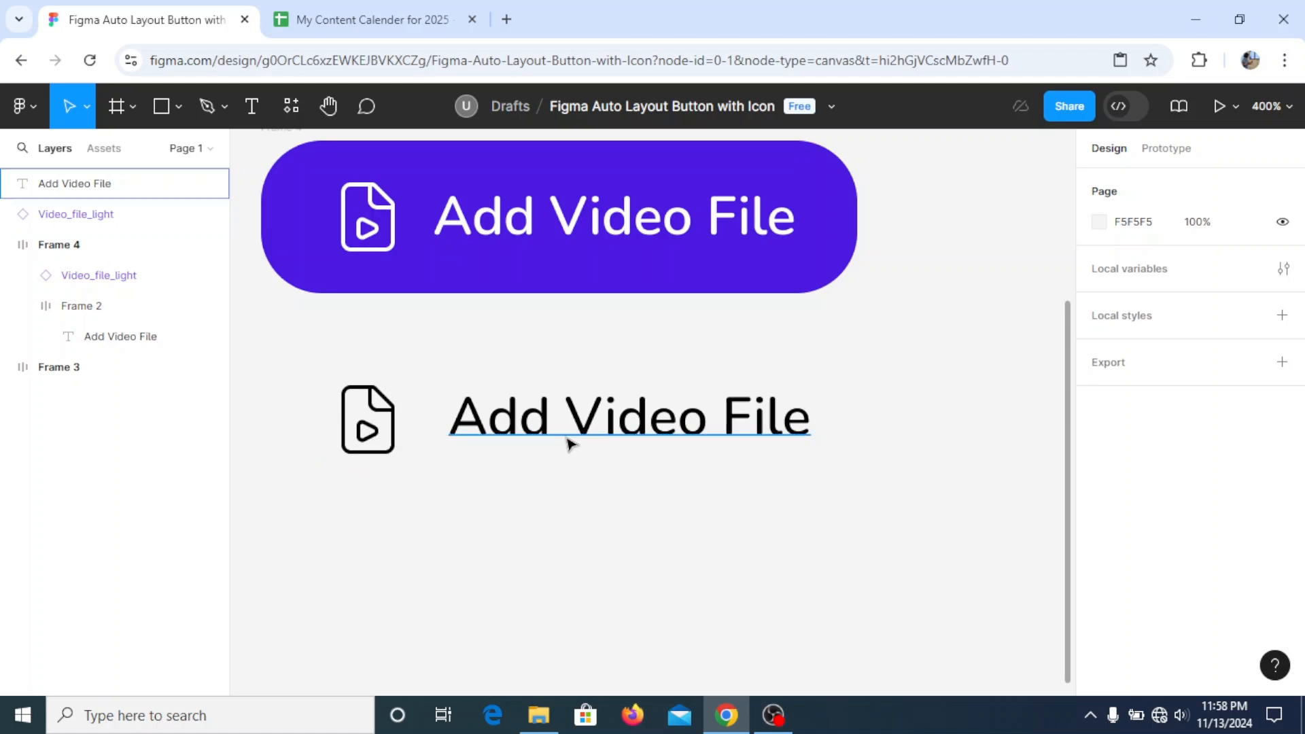
- Wrap the loose black video file icon in its own frame
{"action": "left_click", "coordinate": [378, 435]}
{"action": "right_click", "coordinate": [395, 444]}
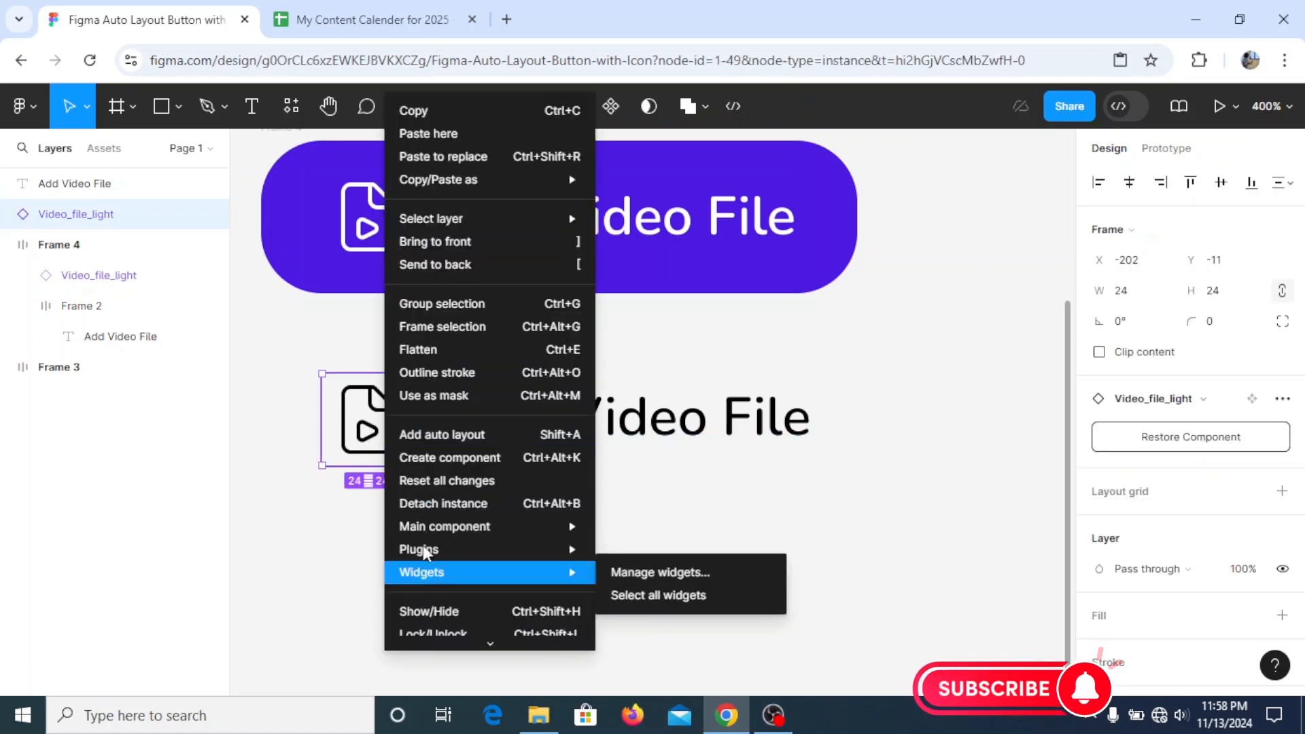
{"action": "left_click", "coordinate": [424, 331]}
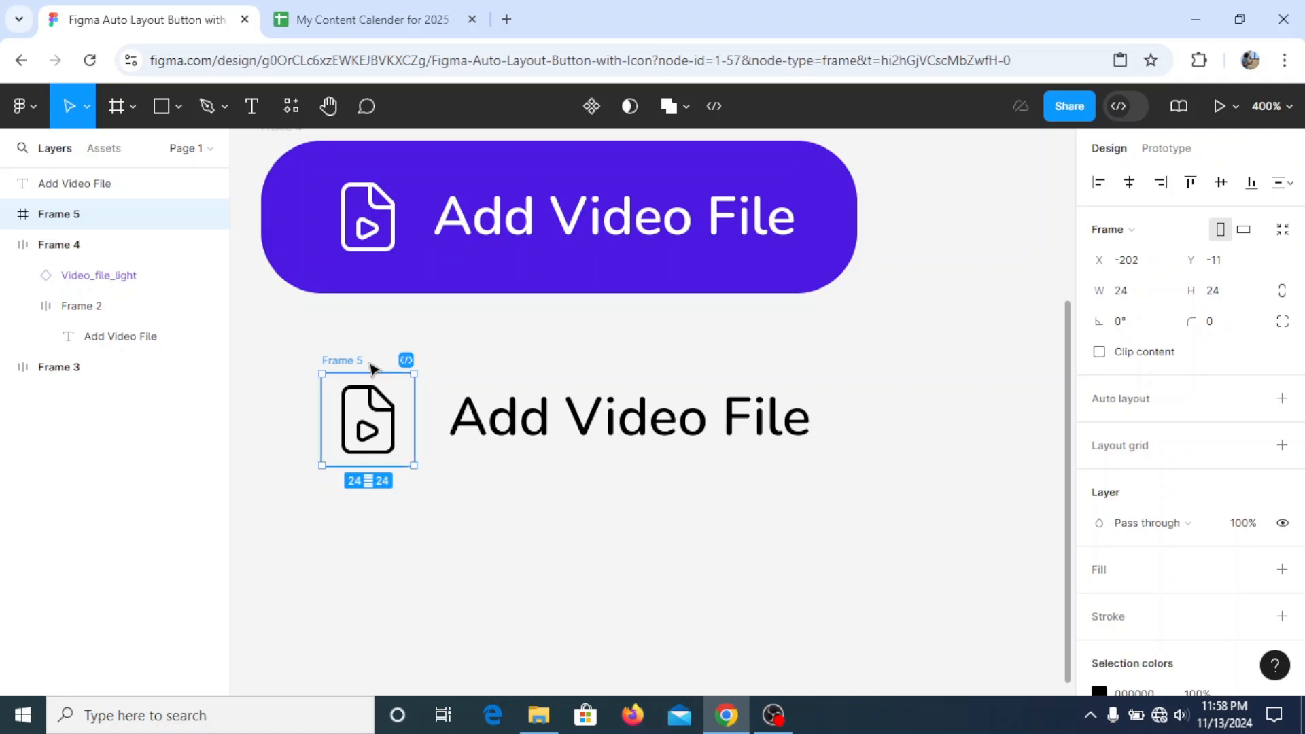
- Add auto layout to the icon's frame with an item spacing of 0
{"action": "right_click", "coordinate": [333, 357]}
{"action": "left_click", "coordinate": [386, 480]}
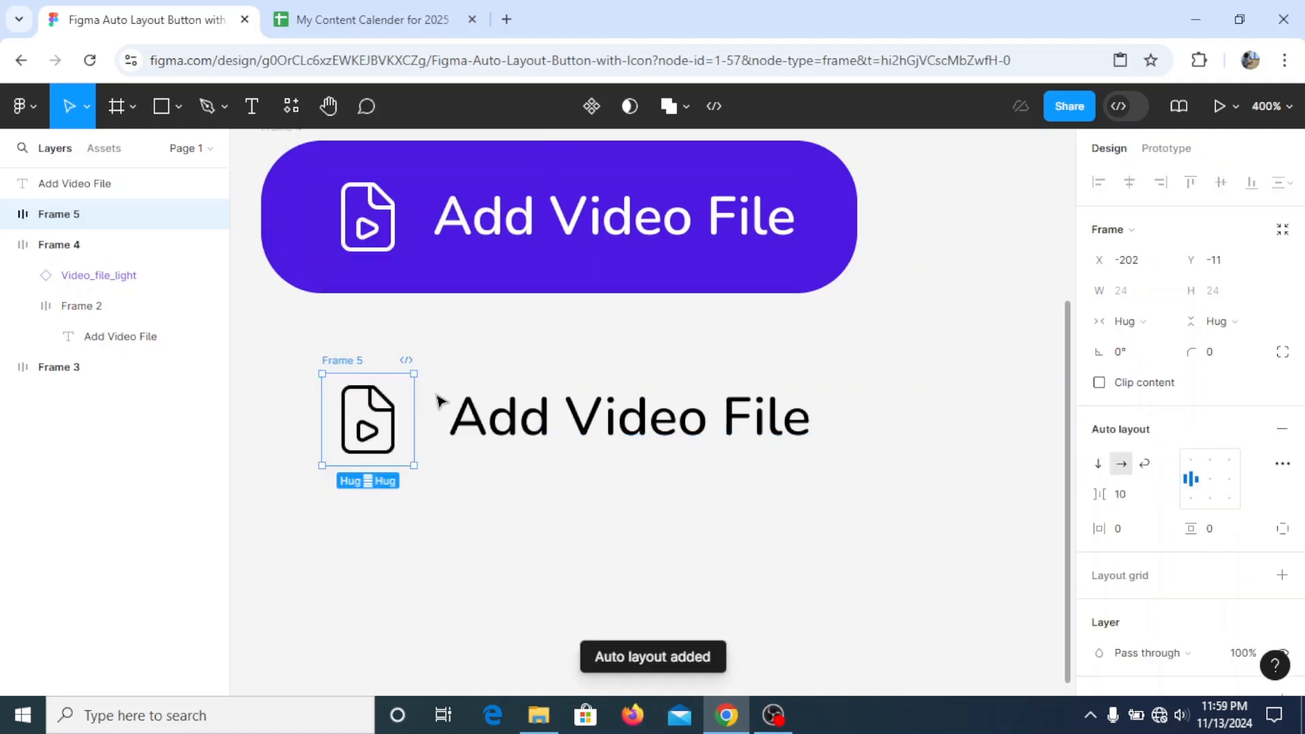
{"action": "left_click", "coordinate": [1122, 494]}
{"action": "key", "text": "Return"}
- Add auto layout to the loose black "Add Video File" text
{"action": "left_click", "coordinate": [577, 420]}
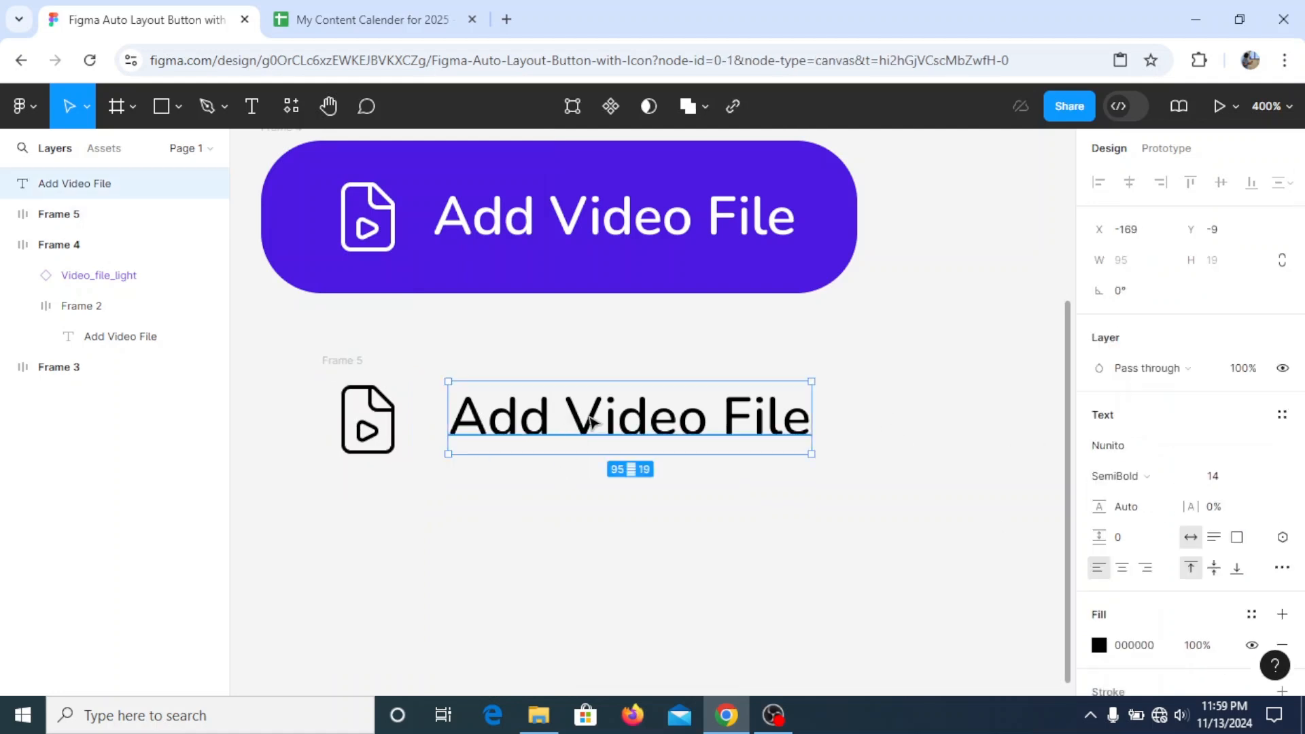
{"action": "left_click_drag", "start_coordinate": [590, 425], "coordinate": [590, 426]}
{"action": "left_click", "coordinate": [381, 452]}
{"action": "left_click", "coordinate": [507, 420]}
{"action": "right_click", "coordinate": [574, 425]}
{"action": "left_click", "coordinate": [660, 423]}
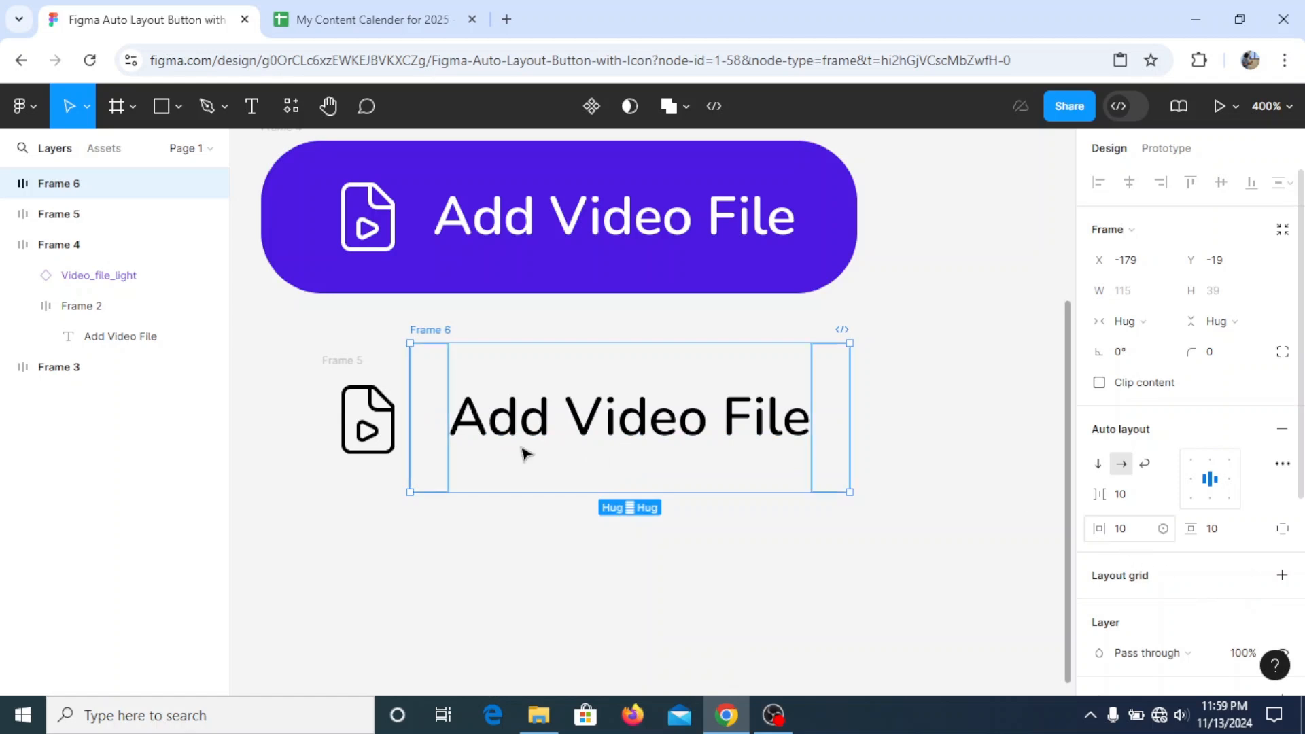
- Set the text frame's item spacing, vertical padding and horizontal padding to 0
{"action": "left_click", "coordinate": [1135, 497]}
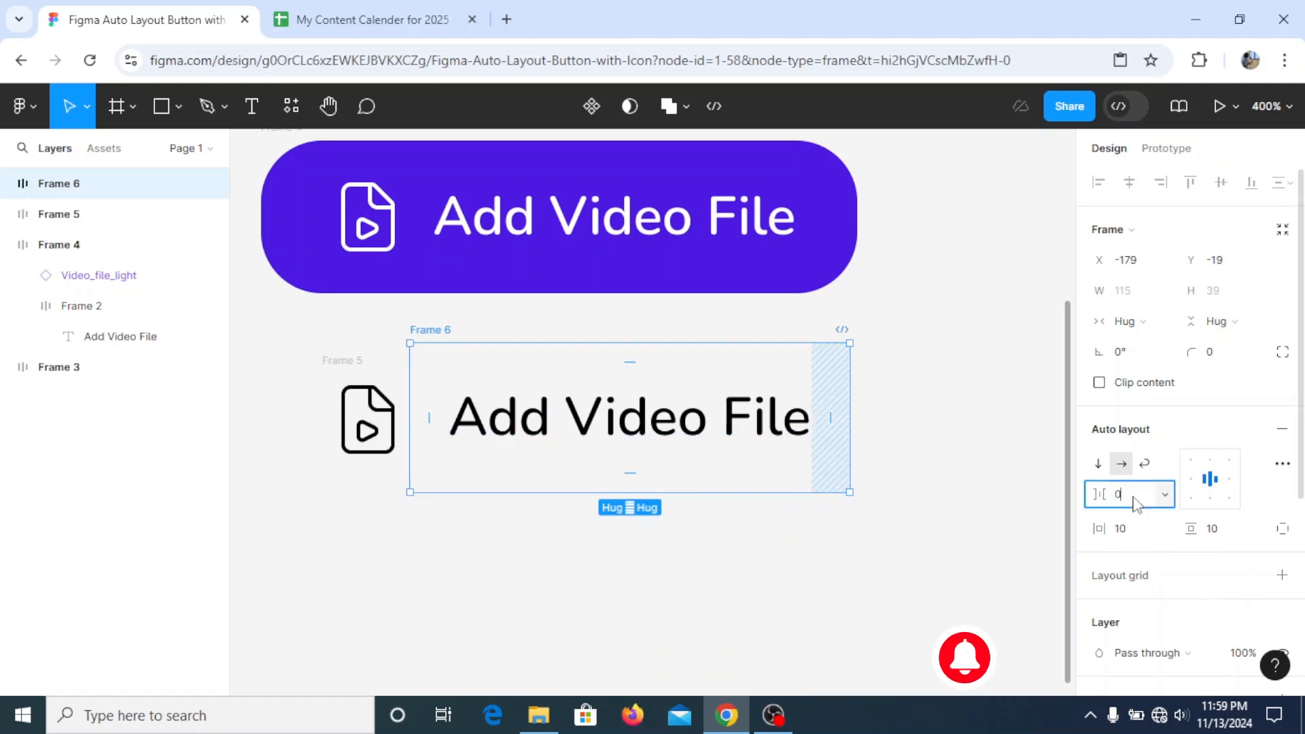
{"action": "type", "text": "0"}
{"action": "key", "text": "Return"}
{"action": "left_click", "coordinate": [1233, 537]}
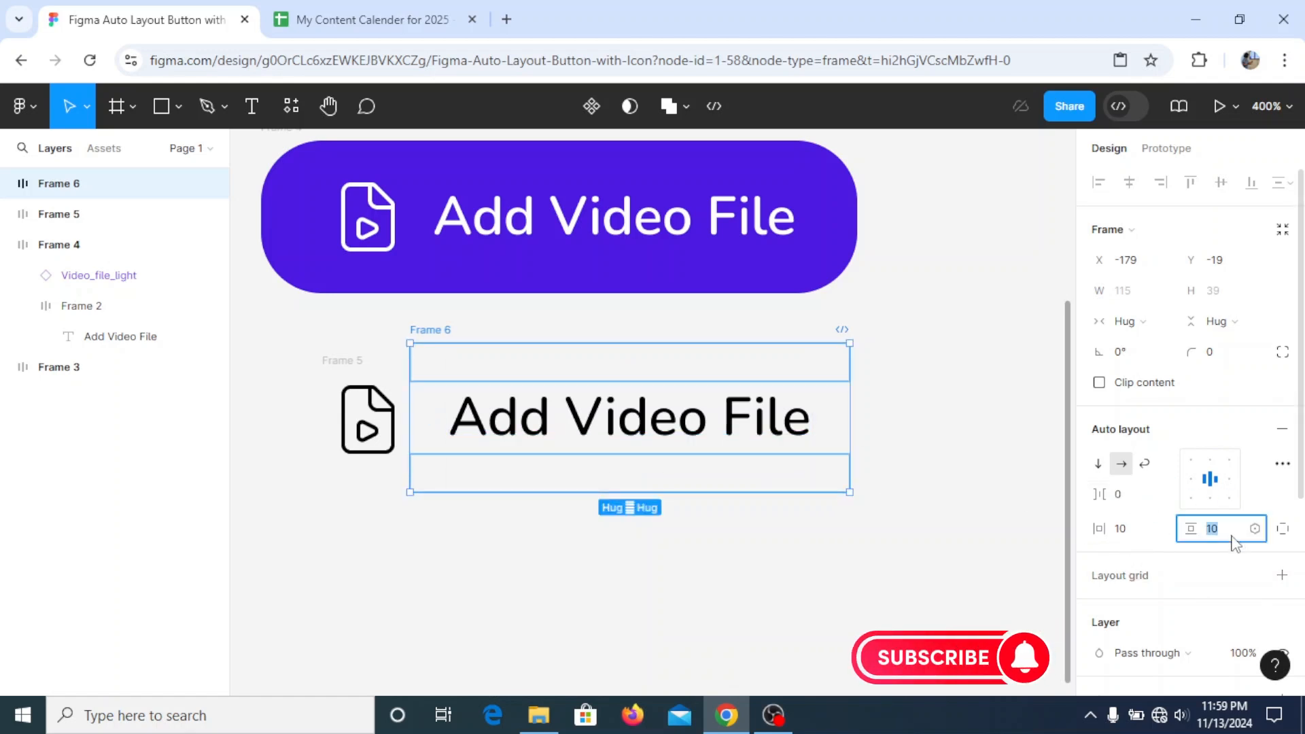
{"action": "type", "text": "0"}
{"action": "key", "text": "Return"}
{"action": "left_click", "coordinate": [1133, 536]}
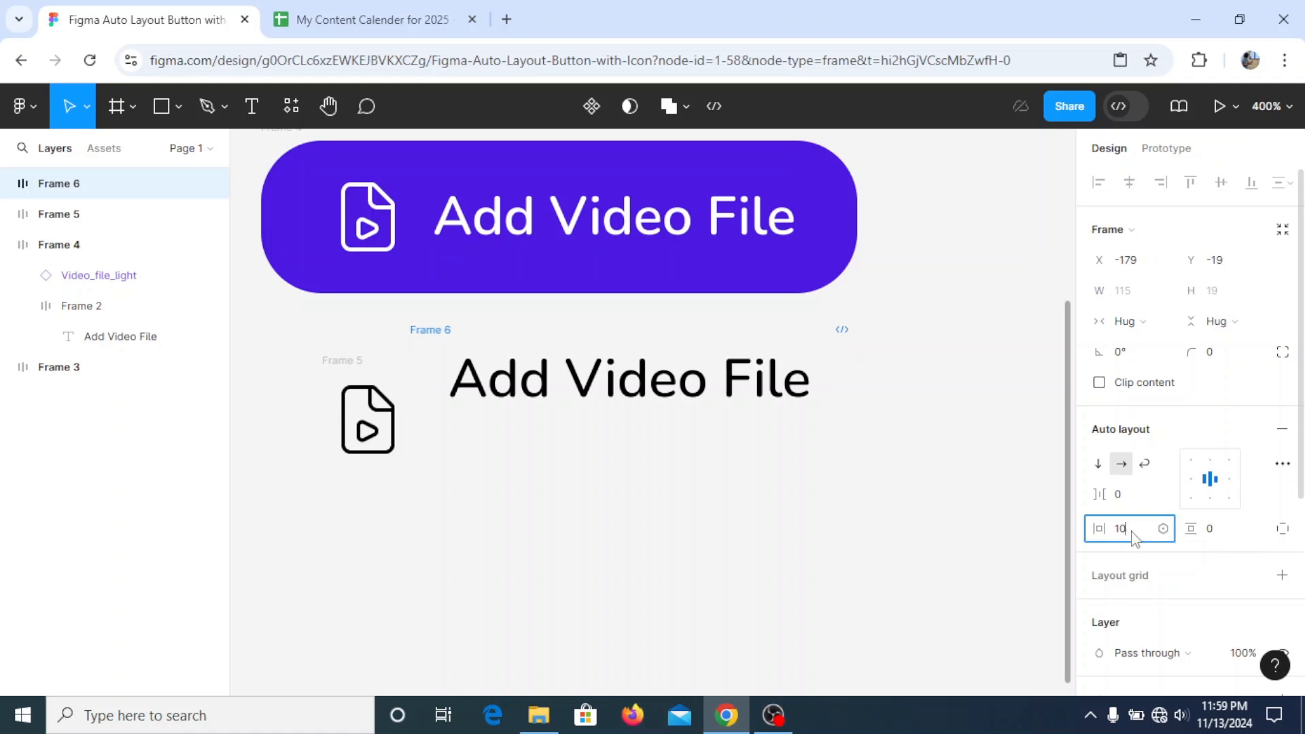
{"action": "type", "text": "0"}
{"action": "key", "text": "Return"}
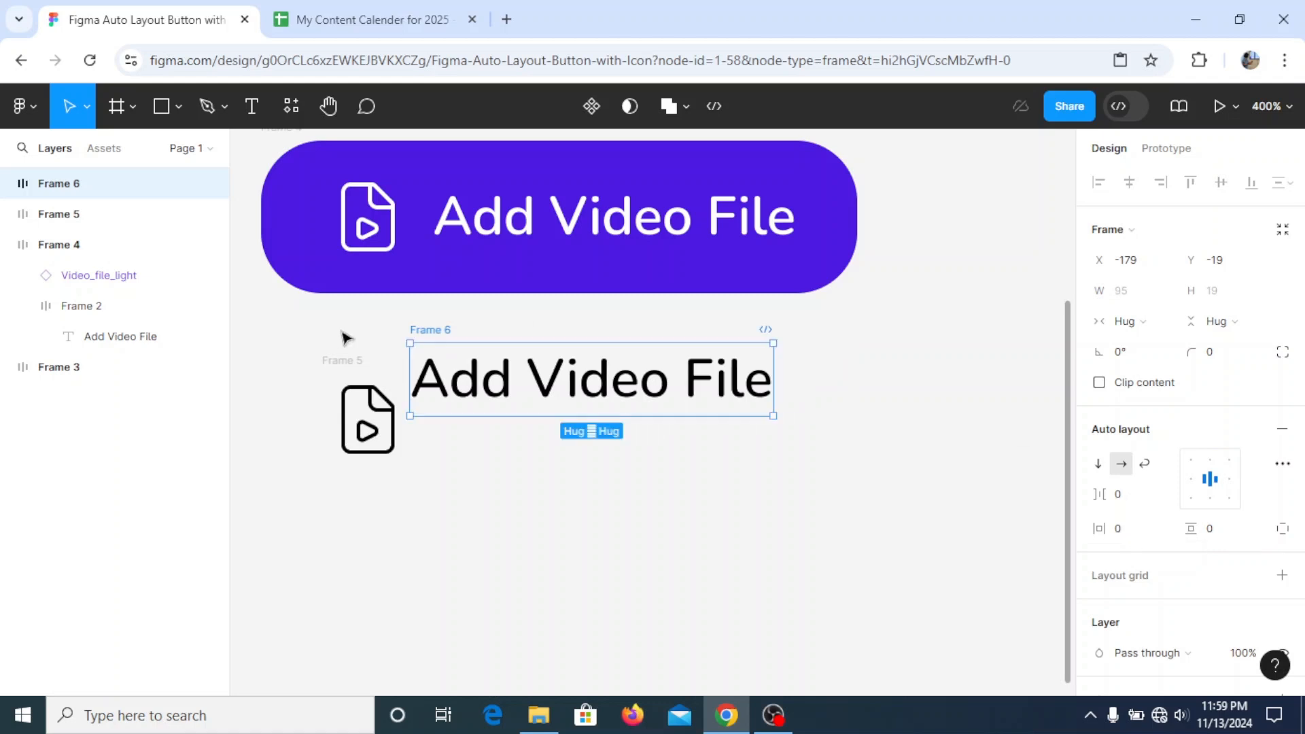
- Move the text frame beside the icon frame and combine both frames in one auto layout
{"action": "left_click_drag", "start_coordinate": [427, 333], "coordinate": [461, 374]}
{"action": "left_click", "coordinate": [340, 360]}
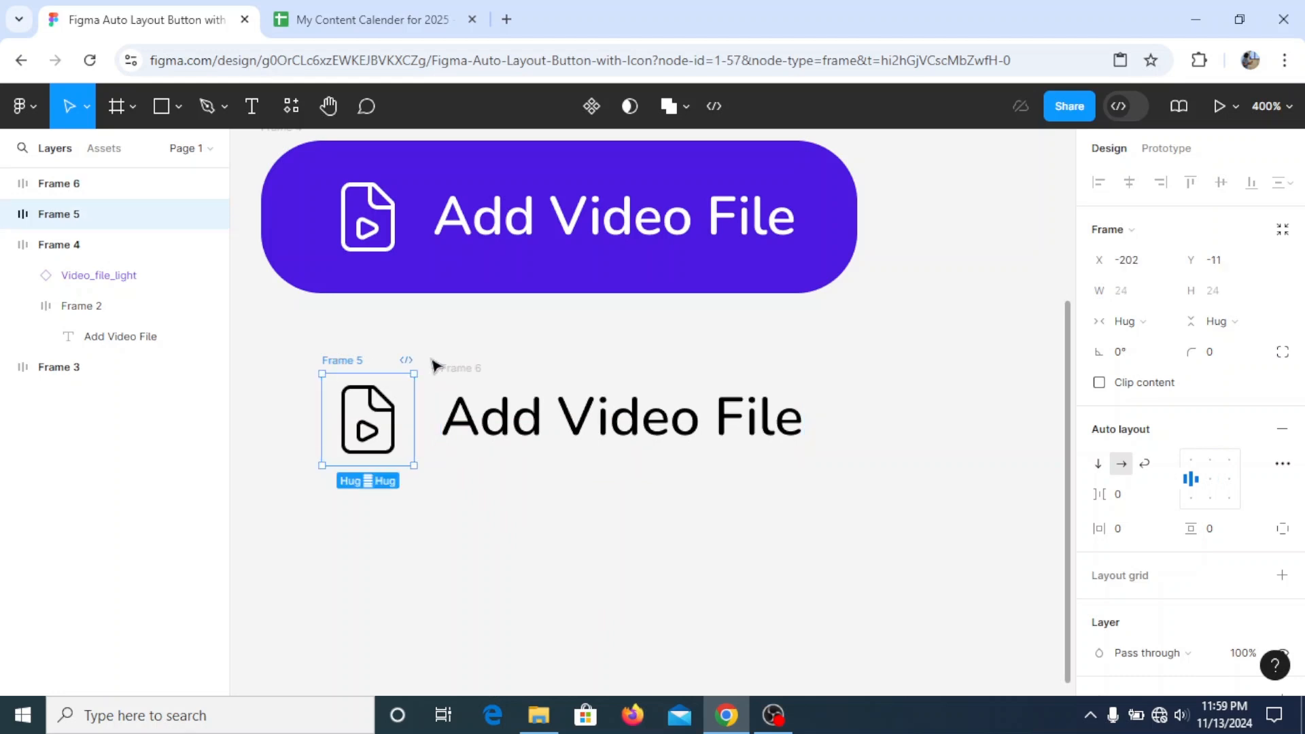
{"action": "left_click", "coordinate": [454, 370]}
{"action": "left_click_drag", "start_coordinate": [300, 338], "coordinate": [877, 510]}
{"action": "right_click", "coordinate": [538, 421]}
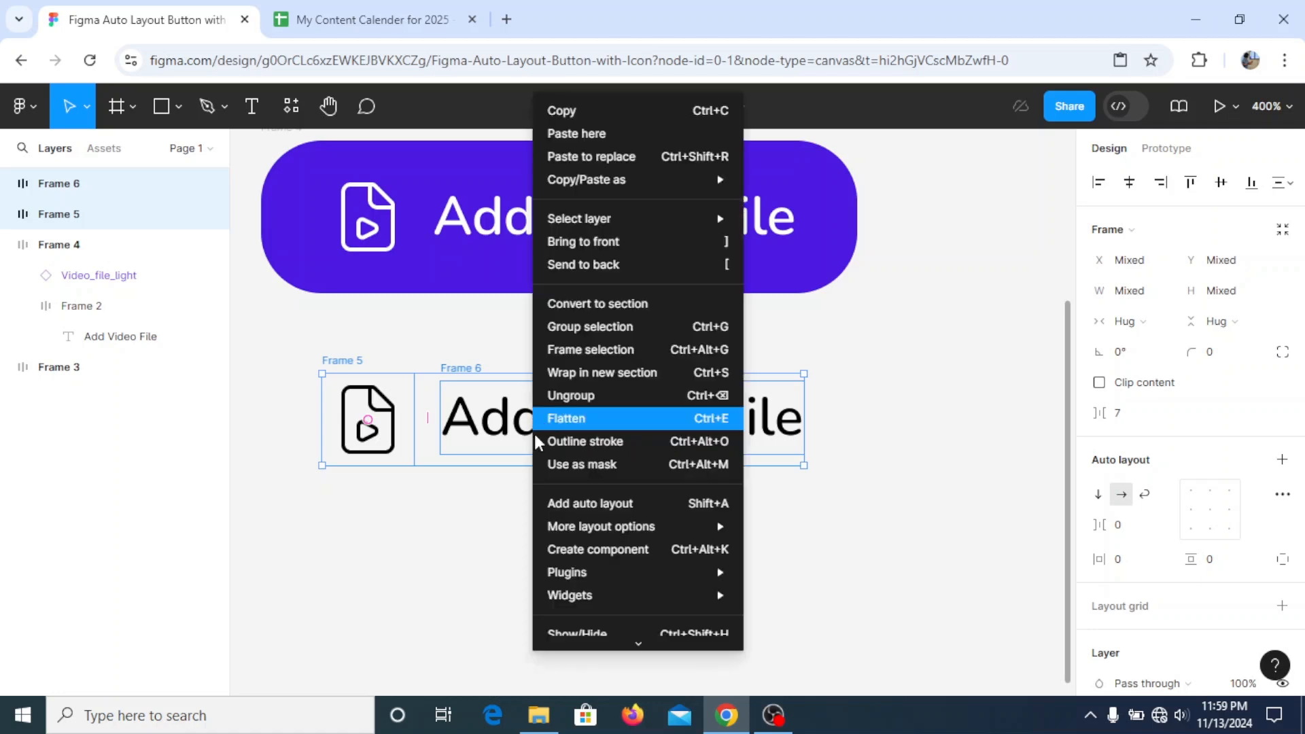
{"action": "left_click", "coordinate": [559, 505]}
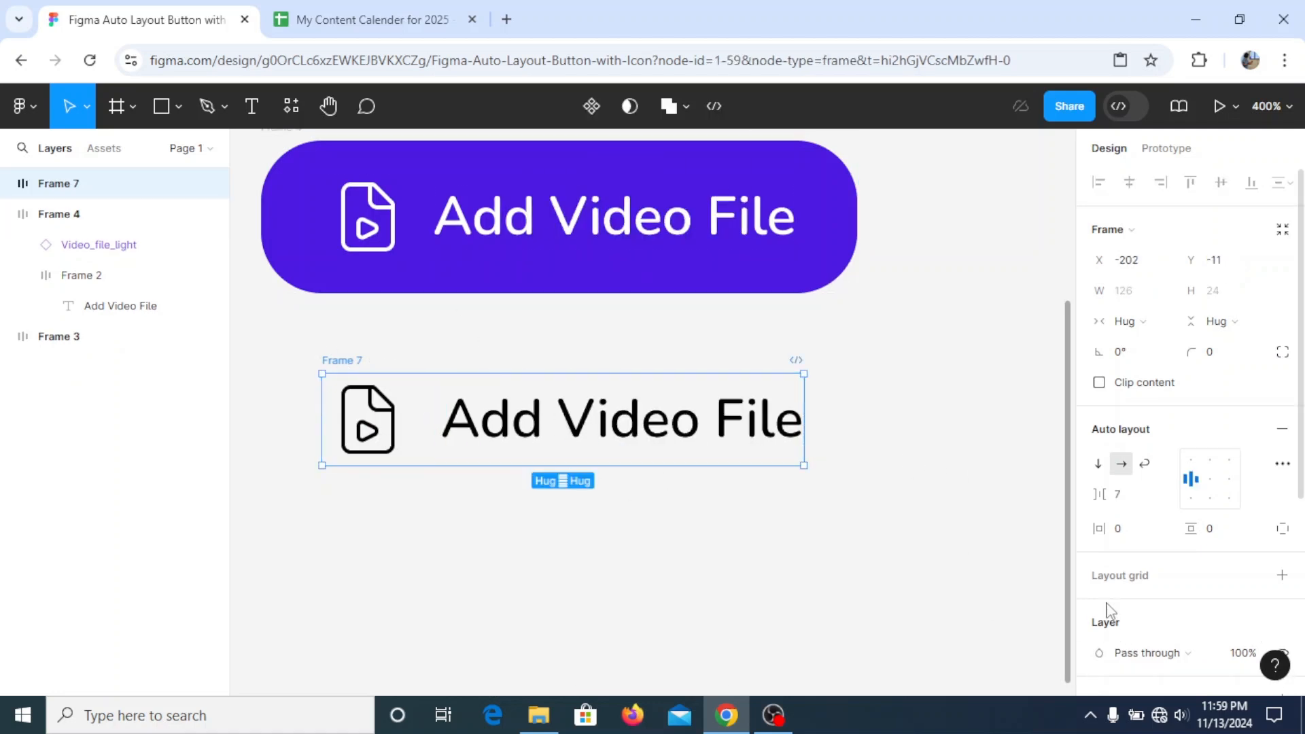
- Set the combined frame's item spacing to 8, horizontal padding to 24 and vertical padding to 8
{"action": "left_click", "coordinate": [1124, 500]}
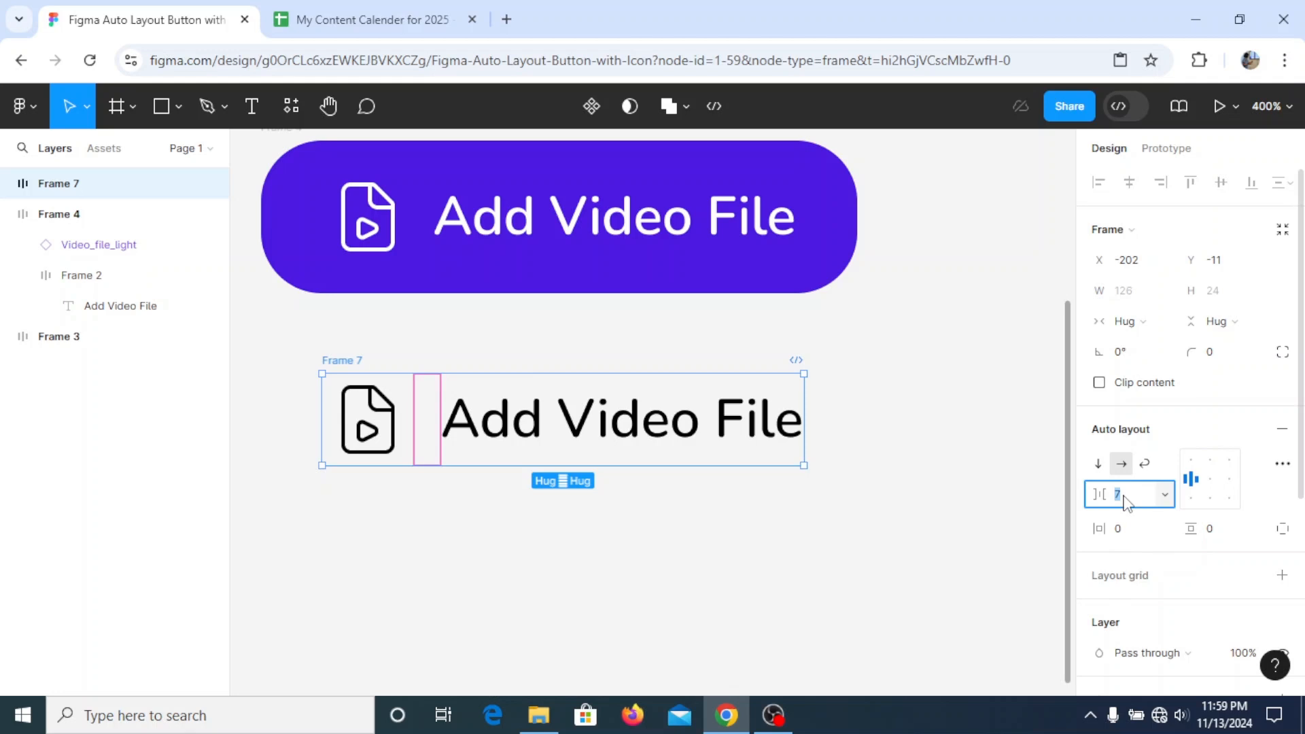
{"action": "type", "text": "8"}
{"action": "key", "text": "Return"}
{"action": "left_click", "coordinate": [1133, 534]}
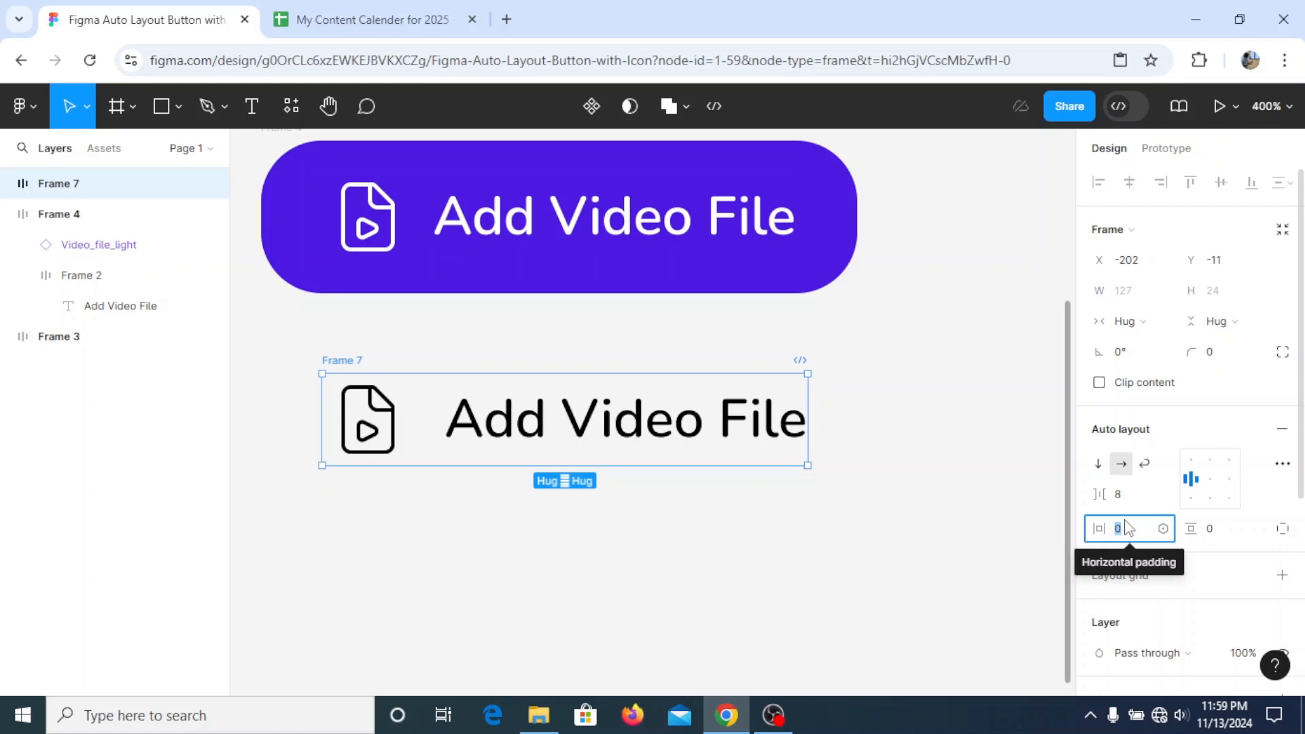
{"action": "type", "text": "1"}
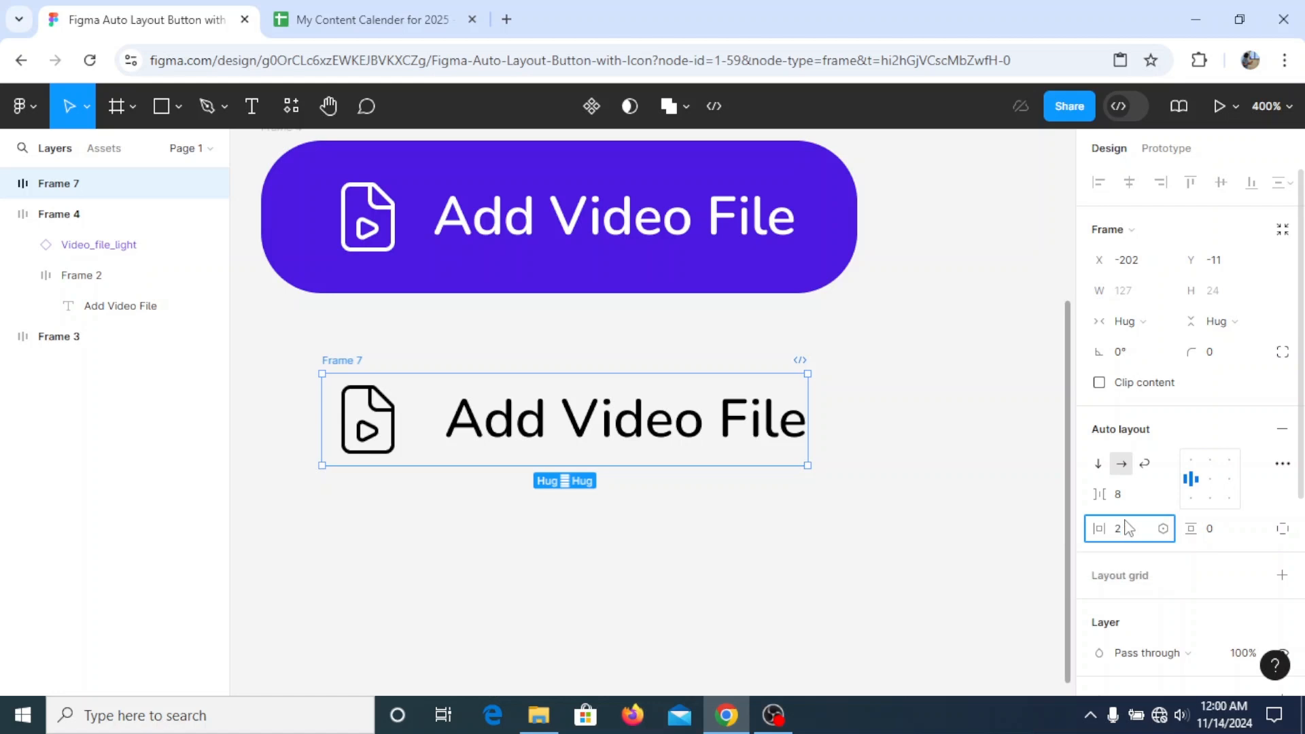
{"action": "key", "text": "Return"}
{"action": "left_click", "coordinate": [1224, 537]}
{"action": "key", "text": "Return"}
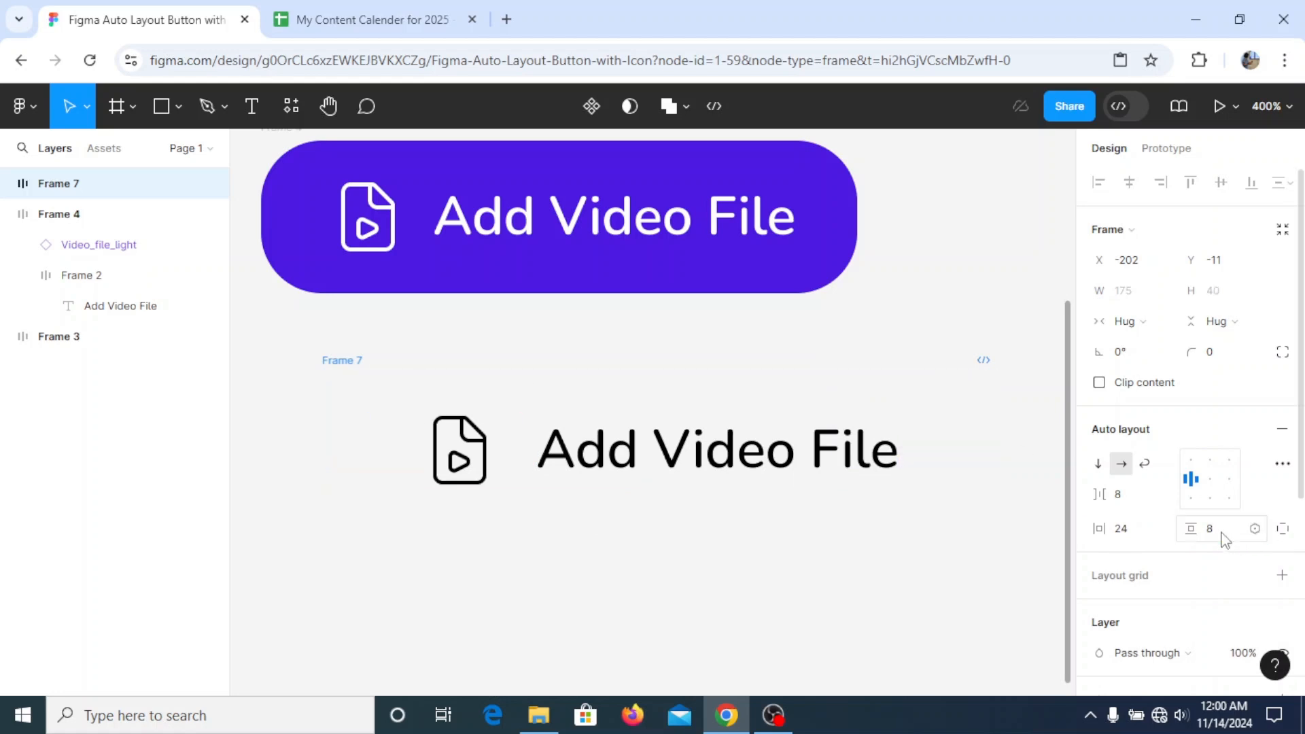
- Add a magenta fill, B20D98, to the combined button frame
{"action": "scroll", "coordinate": [1186, 408], "scroll_direction": "down", "scroll_amount": 4}
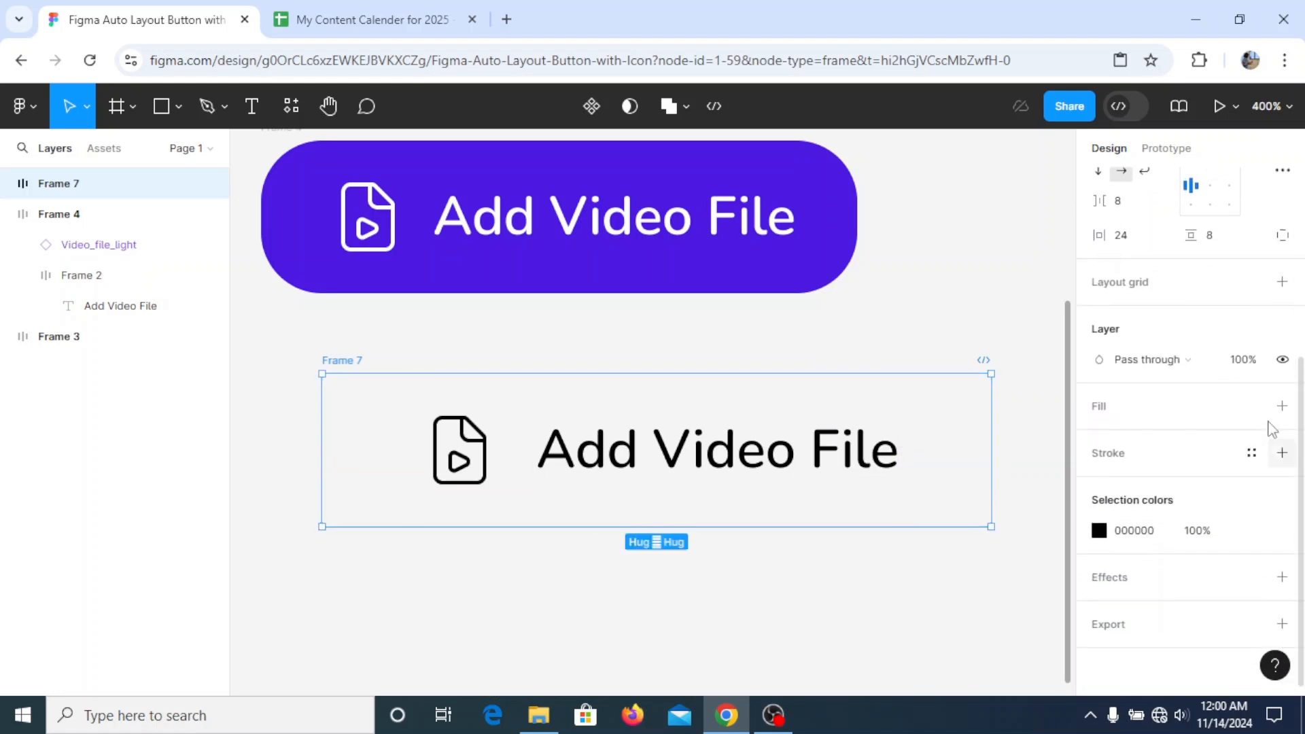
{"action": "left_click", "coordinate": [1282, 406]}
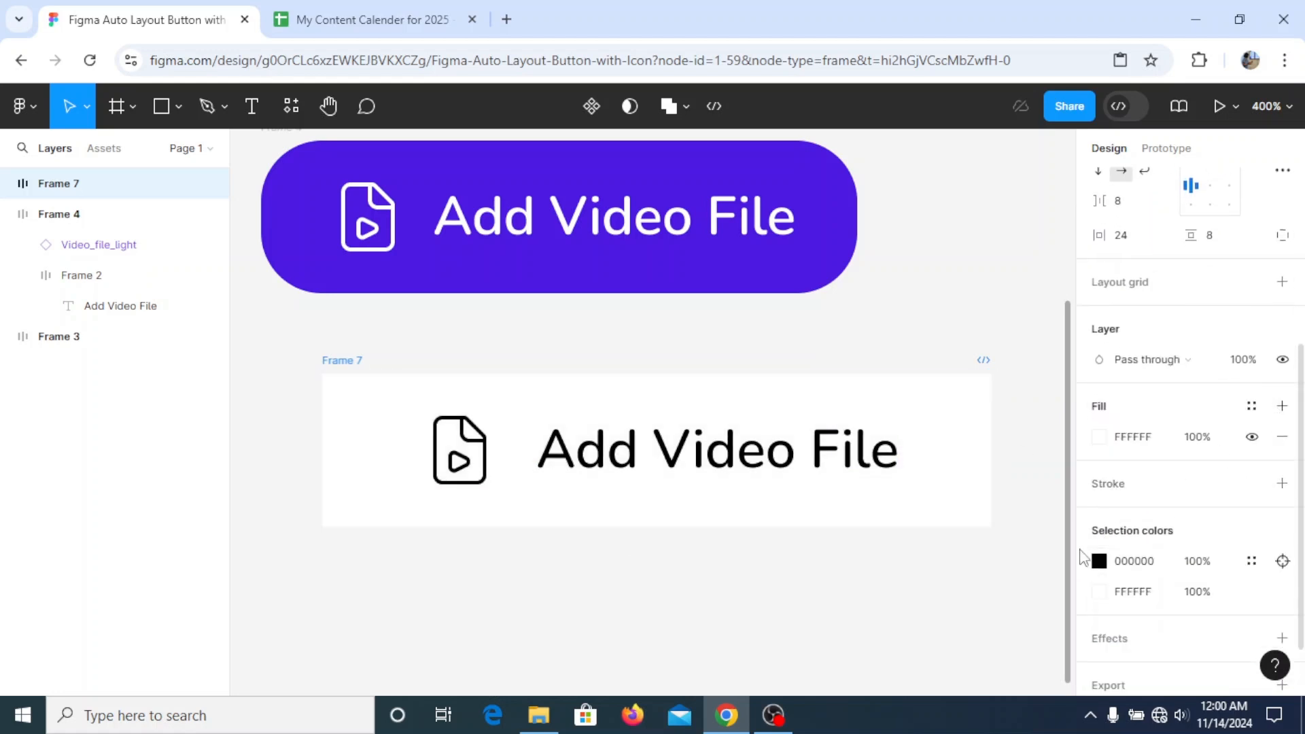
{"action": "left_click", "coordinate": [1094, 438]}
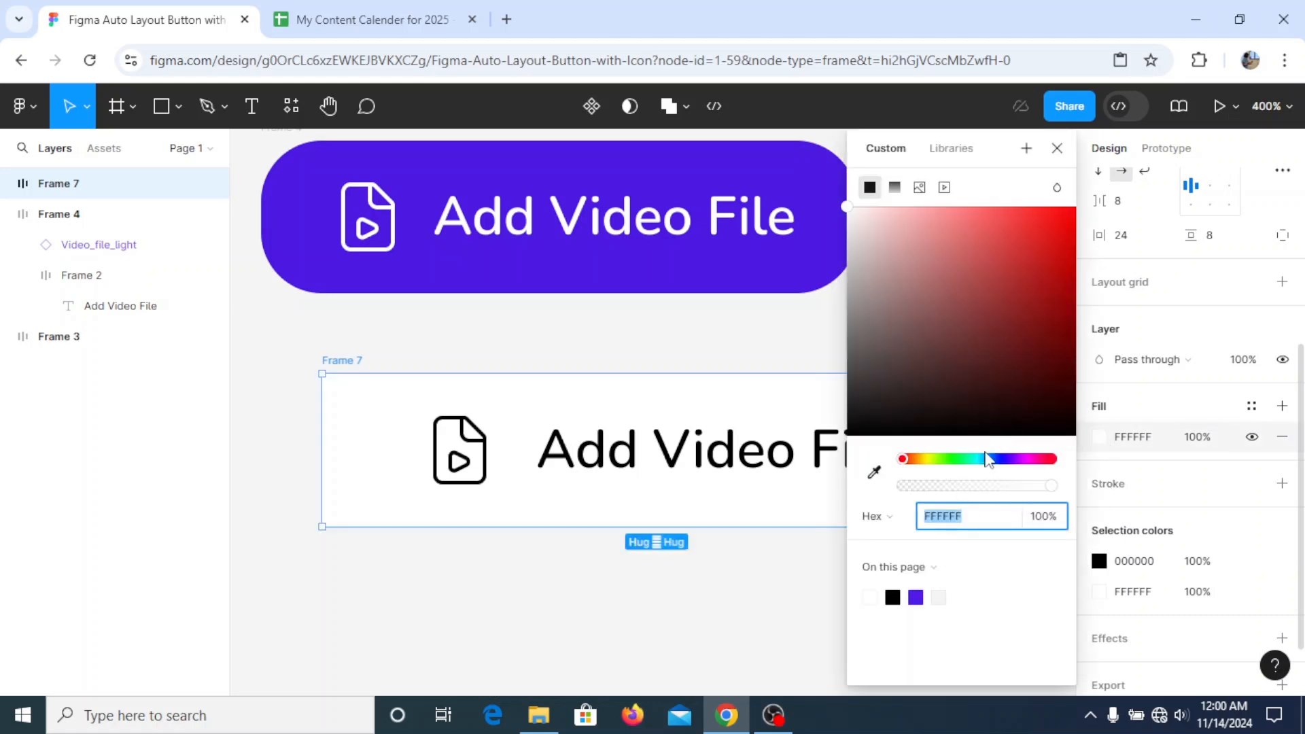
{"action": "left_click", "coordinate": [1031, 460]}
{"action": "left_click_drag", "start_coordinate": [1066, 301], "coordinate": [1058, 234]}
{"action": "left_click", "coordinate": [1062, 277]}
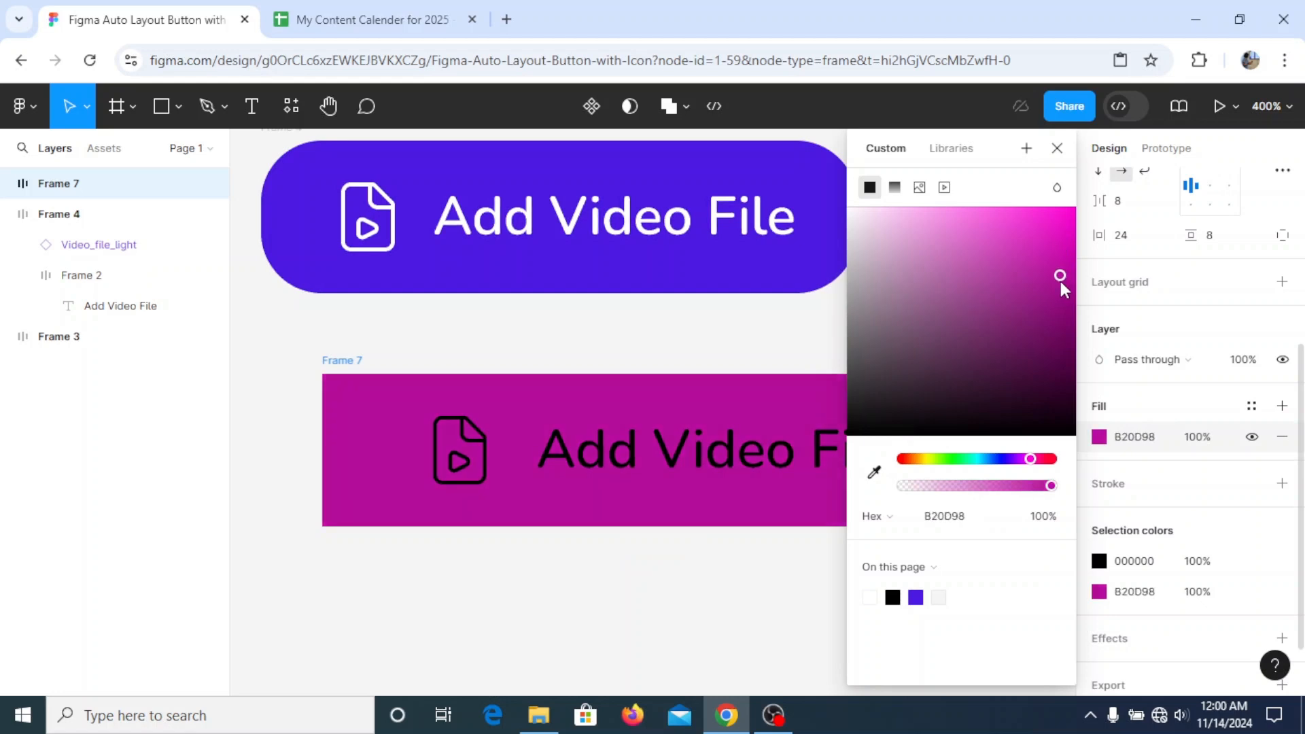
{"action": "left_click", "coordinate": [1057, 149]}
- Recolor the button's black icon and text to white, FFFFFF
{"action": "left_click", "coordinate": [1100, 561]}
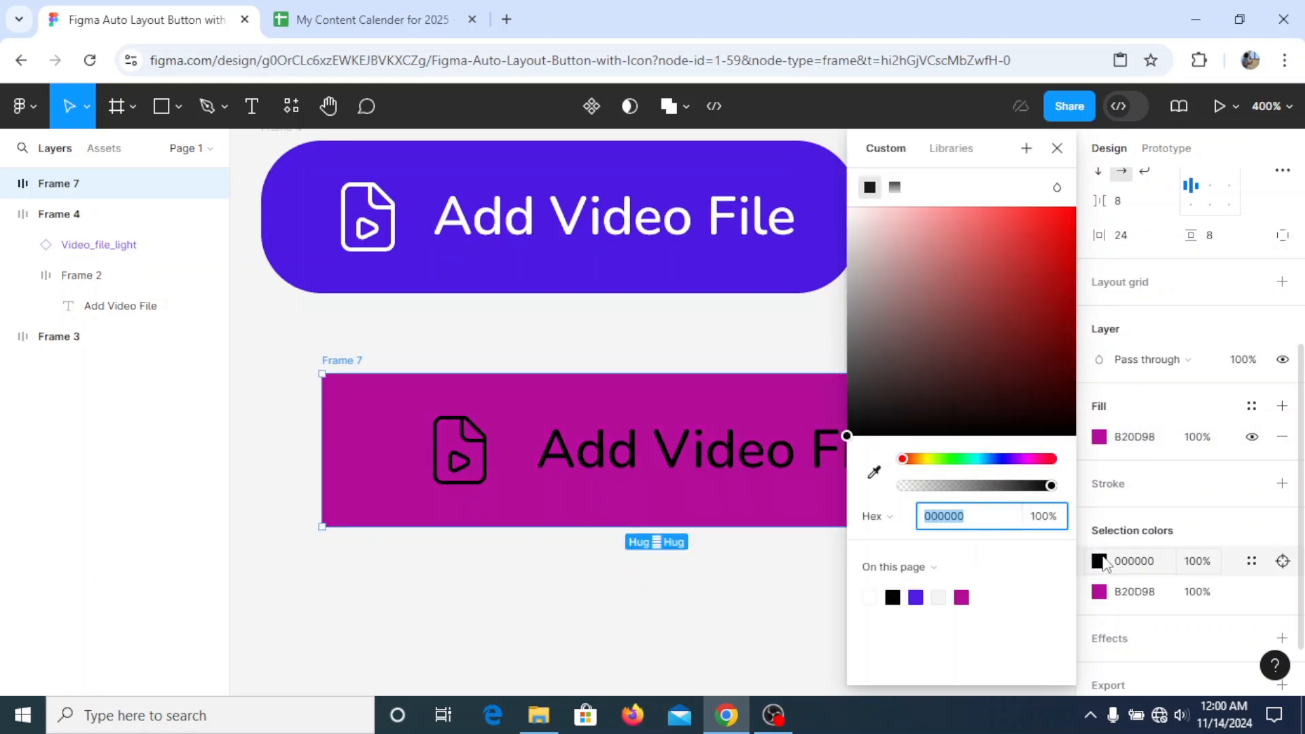
{"action": "left_click", "coordinate": [870, 597]}
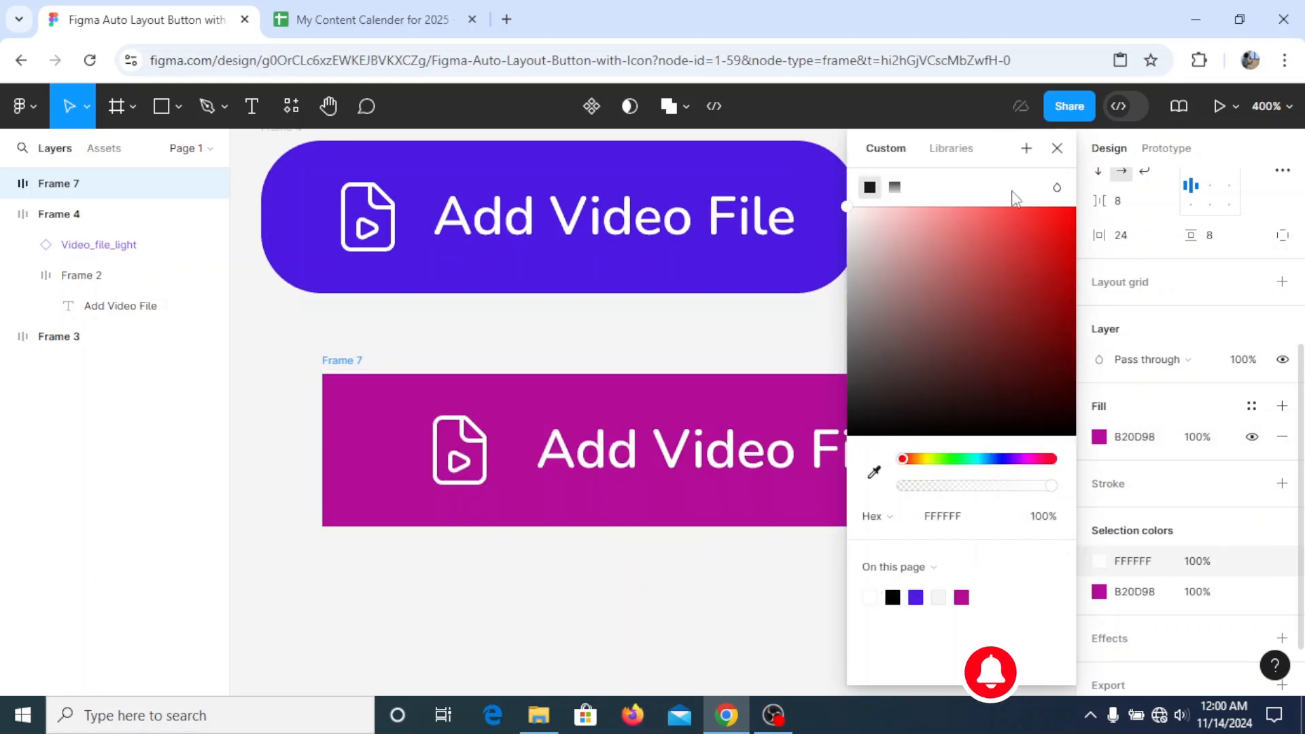
{"action": "left_click", "coordinate": [1057, 149]}
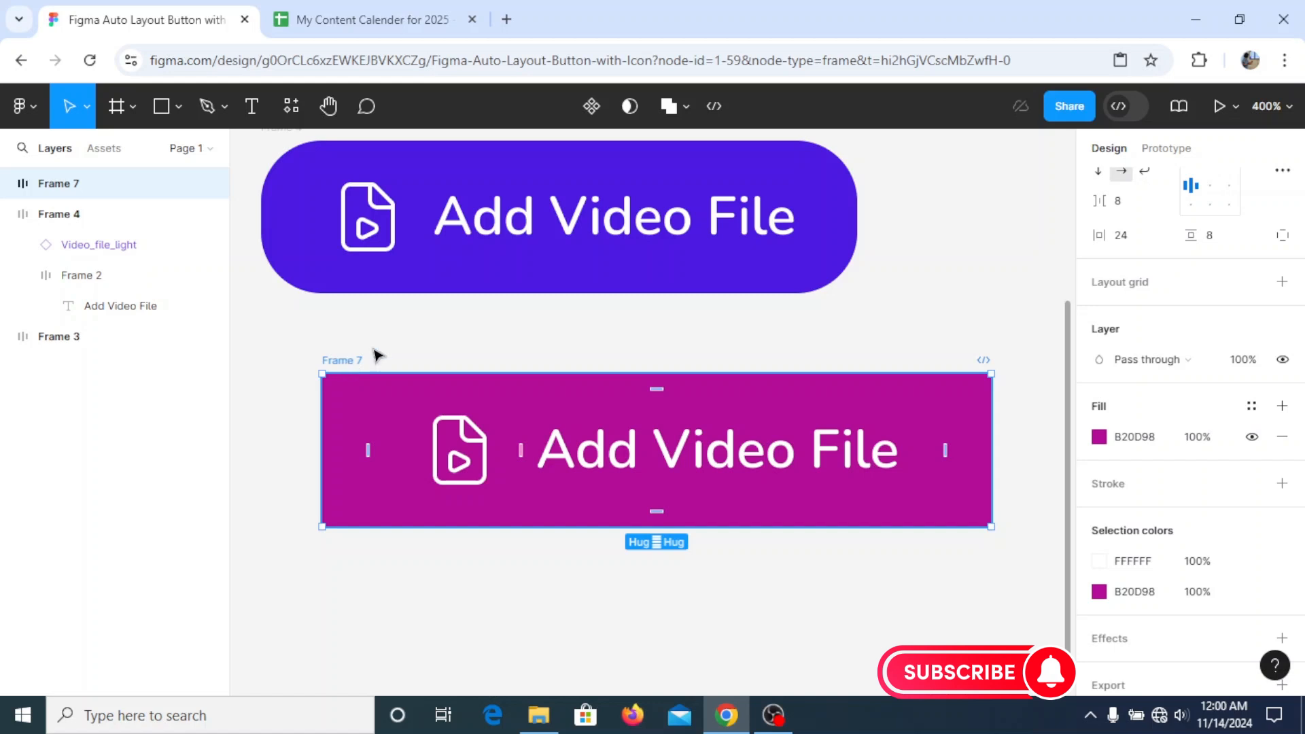
- Set the magenta button's corner radius to 8
{"action": "scroll", "coordinate": [1244, 286], "scroll_direction": "up", "scroll_amount": 5}
{"action": "left_click", "coordinate": [1242, 358]}
{"action": "type", "text": "8"}
{"action": "key", "text": "Return"}
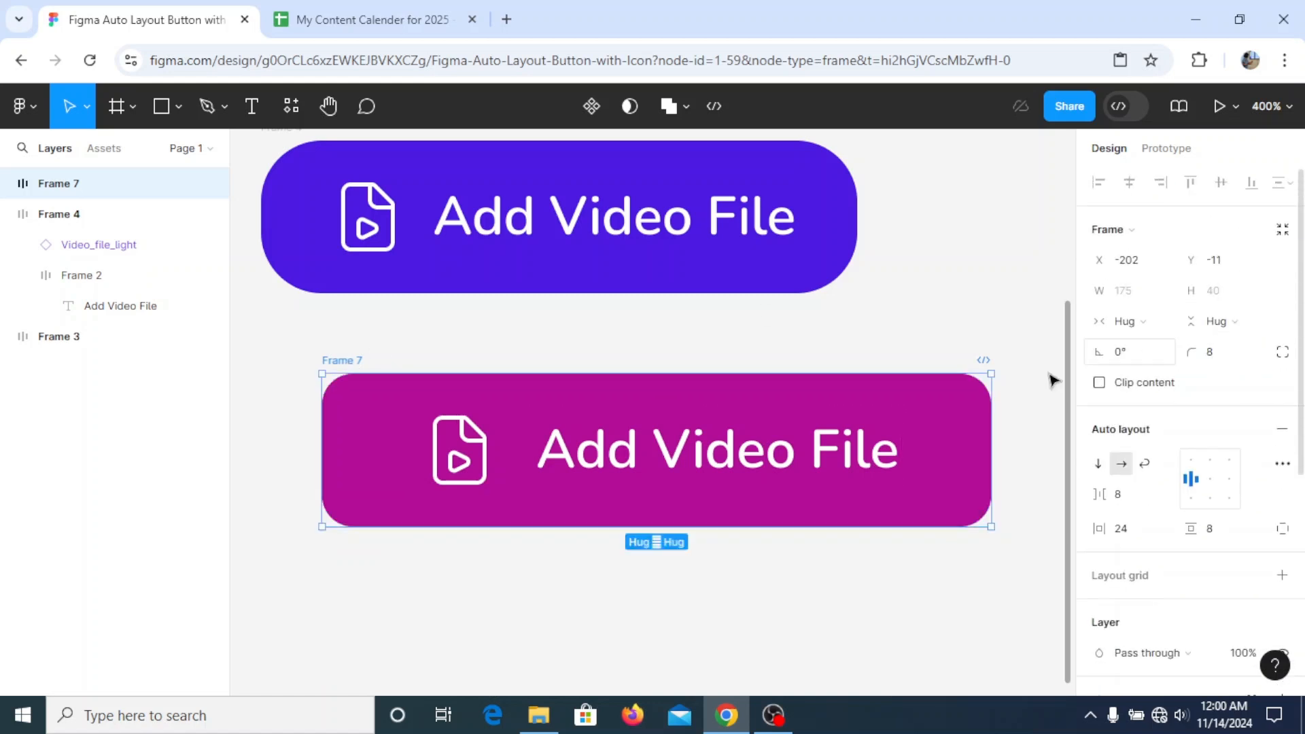
- Align the magenta button's left edge with the blue-purple button above and place a duplicate directly below it
{"action": "left_click", "coordinate": [320, 365]}
{"action": "left_click_drag", "start_coordinate": [349, 364], "coordinate": [299, 547]}
{"action": "scroll", "coordinate": [299, 547], "scroll_direction": "down", "scroll_amount": 3}
{"action": "left_click_drag", "start_coordinate": [275, 355], "coordinate": [283, 355]}
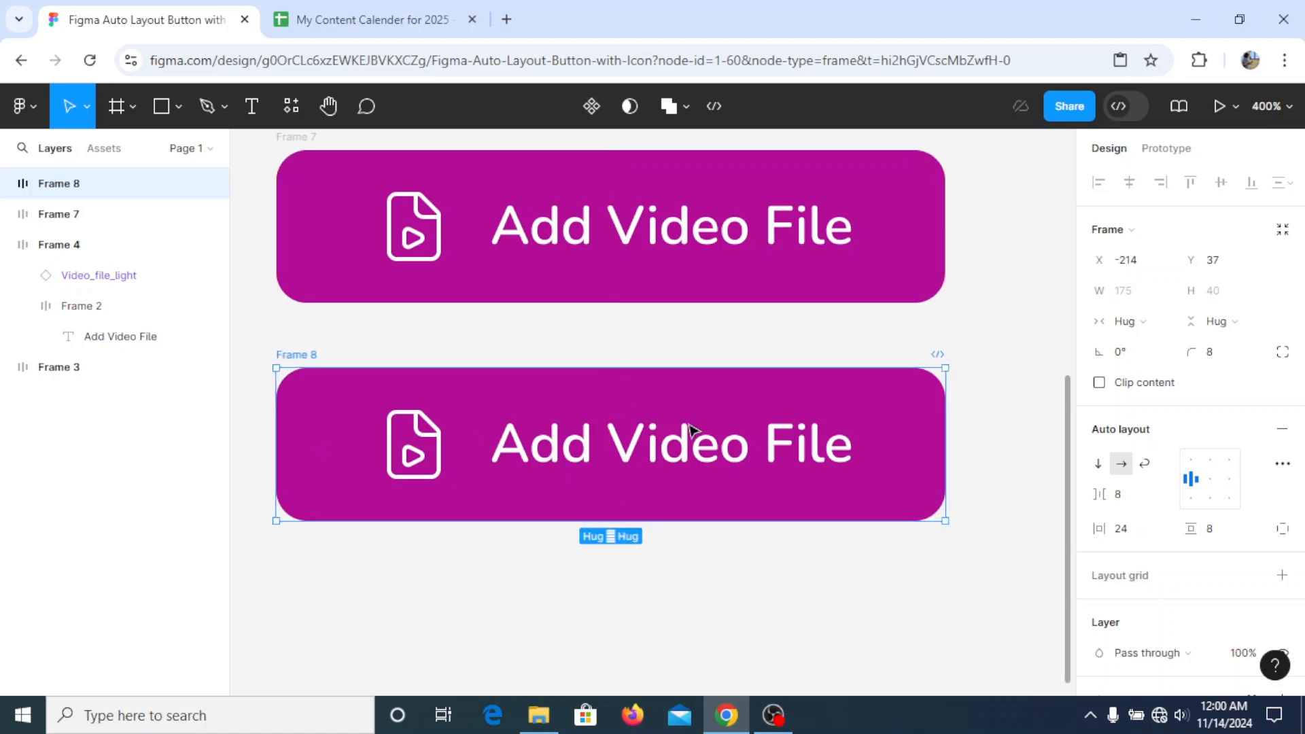
- Change the duplicated magenta button's label to "Upload Video"
{"action": "double_click", "coordinate": [670, 449]}
{"action": "double_click", "coordinate": [670, 449]}
{"action": "left_click", "coordinate": [670, 449]}
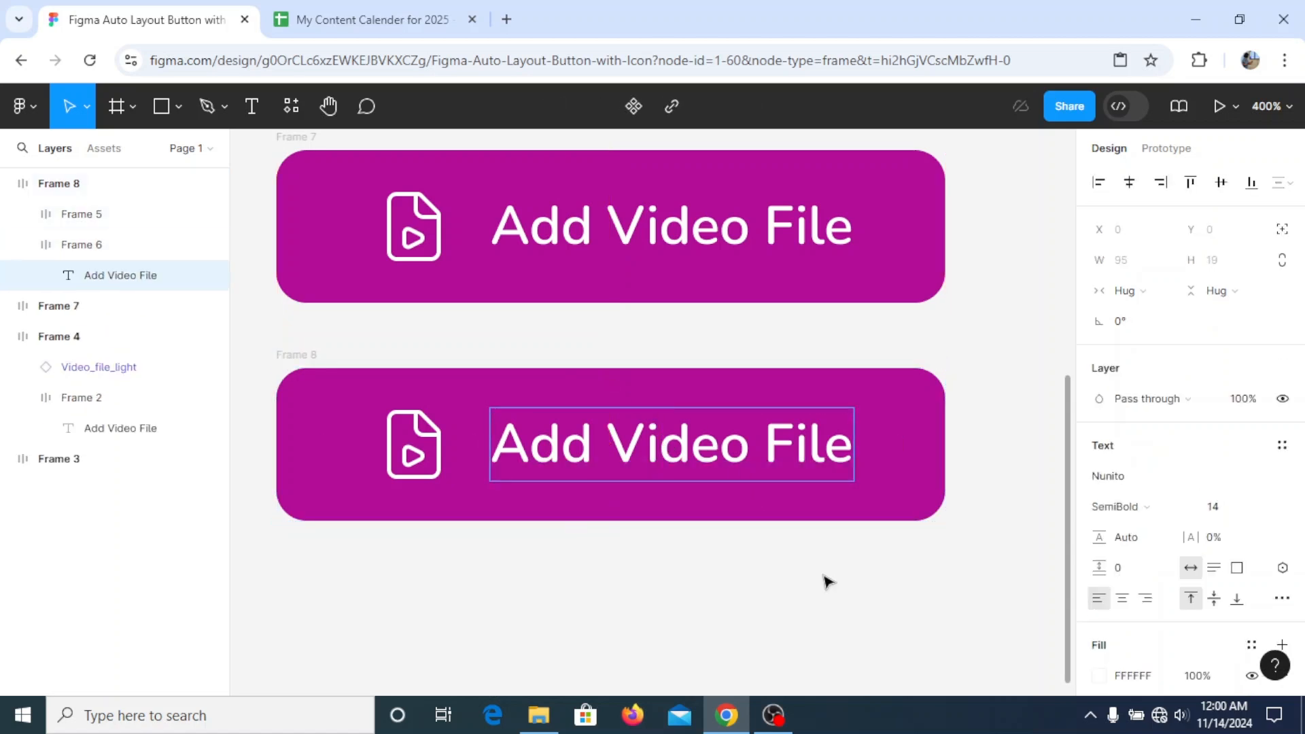
{"action": "key", "text": "Escape"}
{"action": "double_click", "coordinate": [753, 452]}
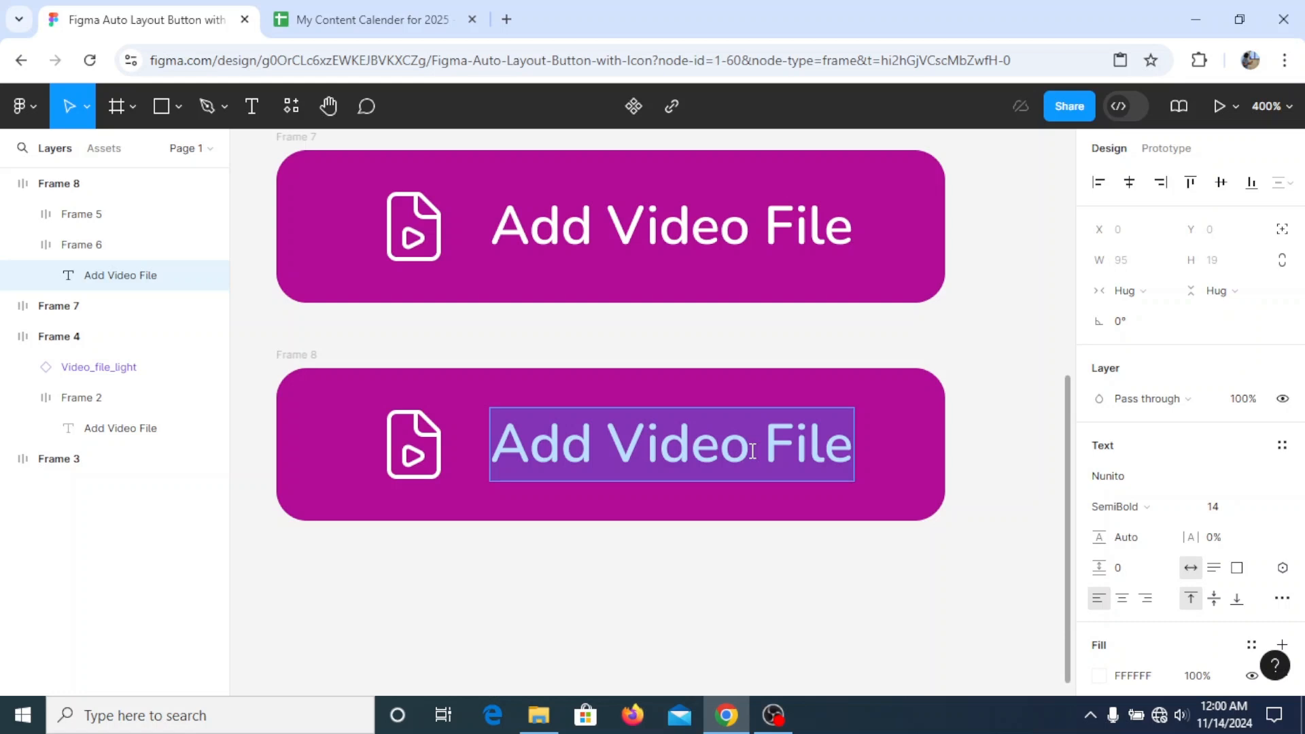
{"action": "type", "text": "Upload"}
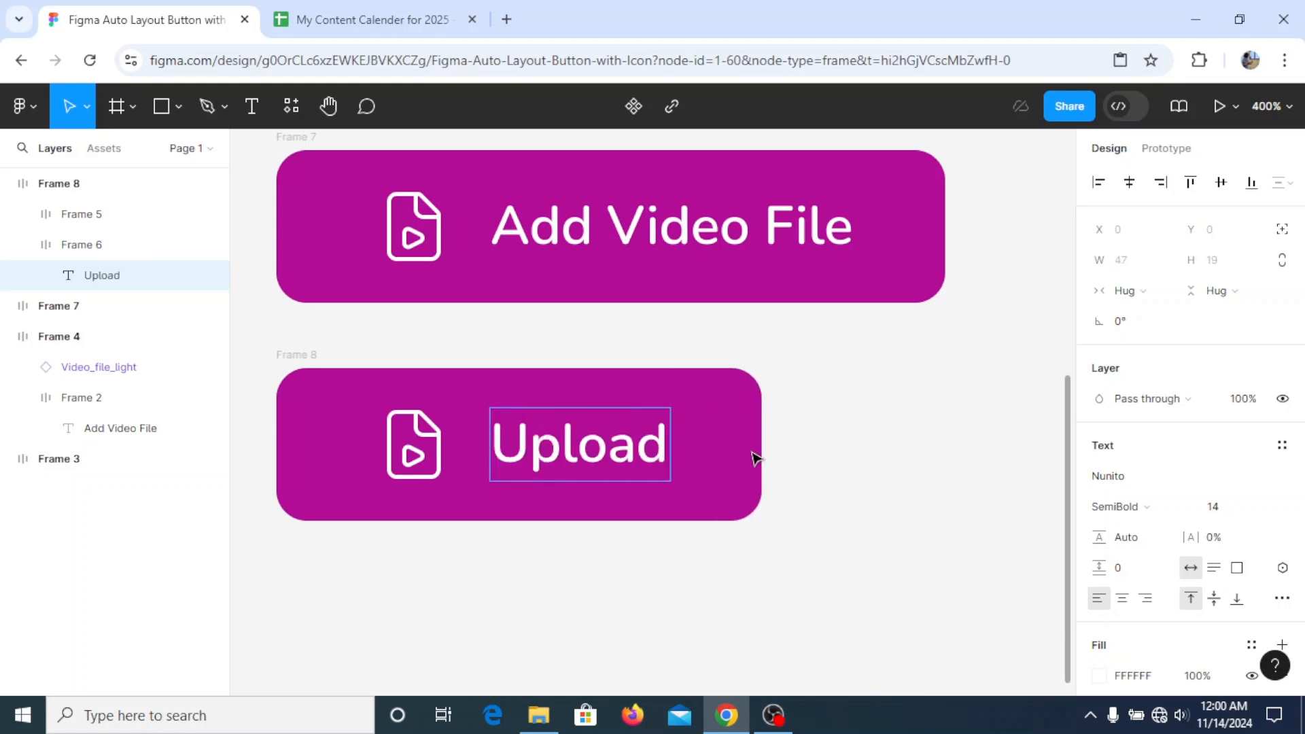
{"action": "type", "text": " Video"}
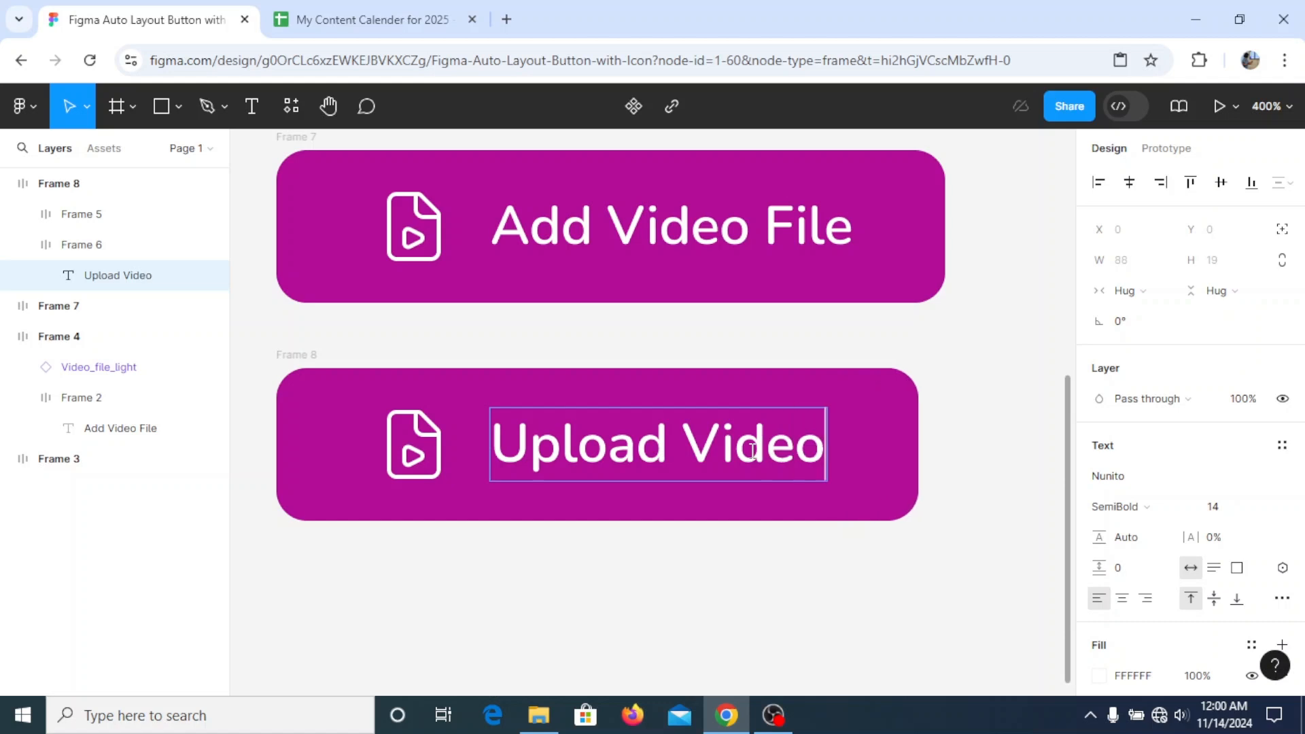
{"action": "type", "text": "File"}
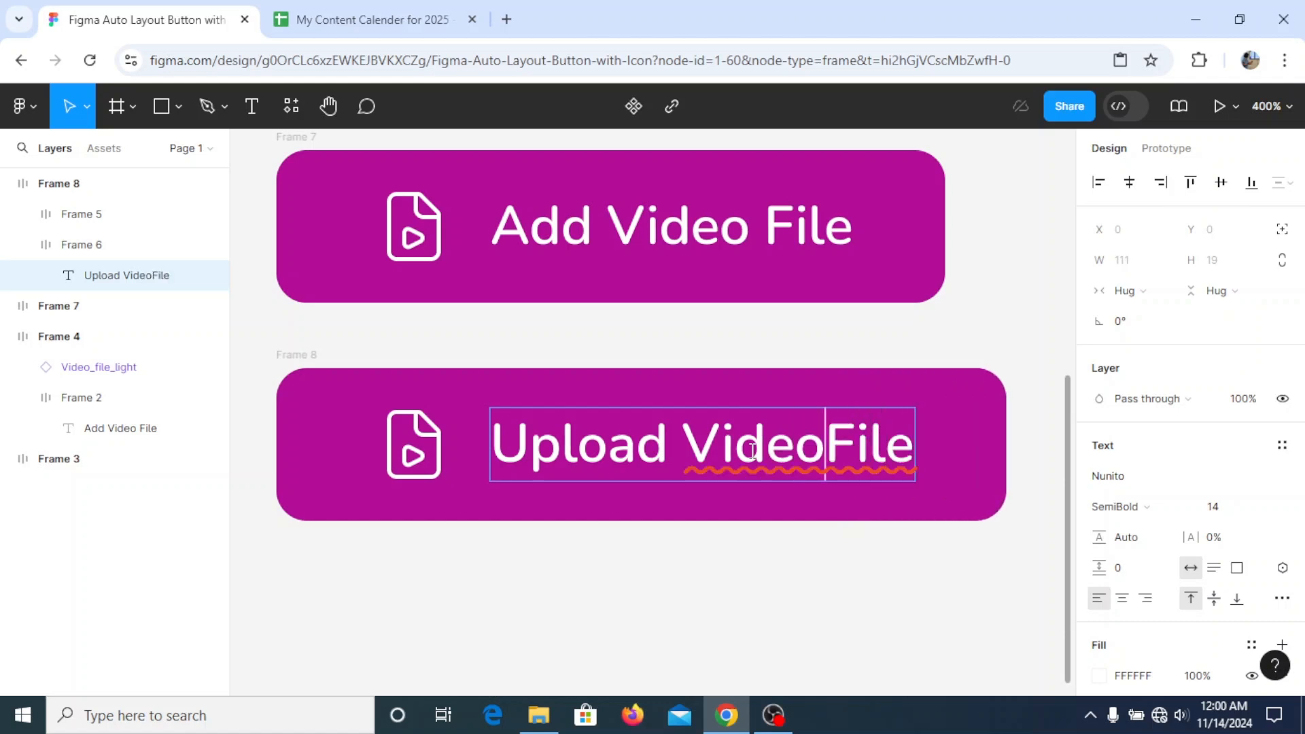
- Extend the duplicated magenta button's label to "Upload Video File"
{"action": "key", "text": "Escape"}
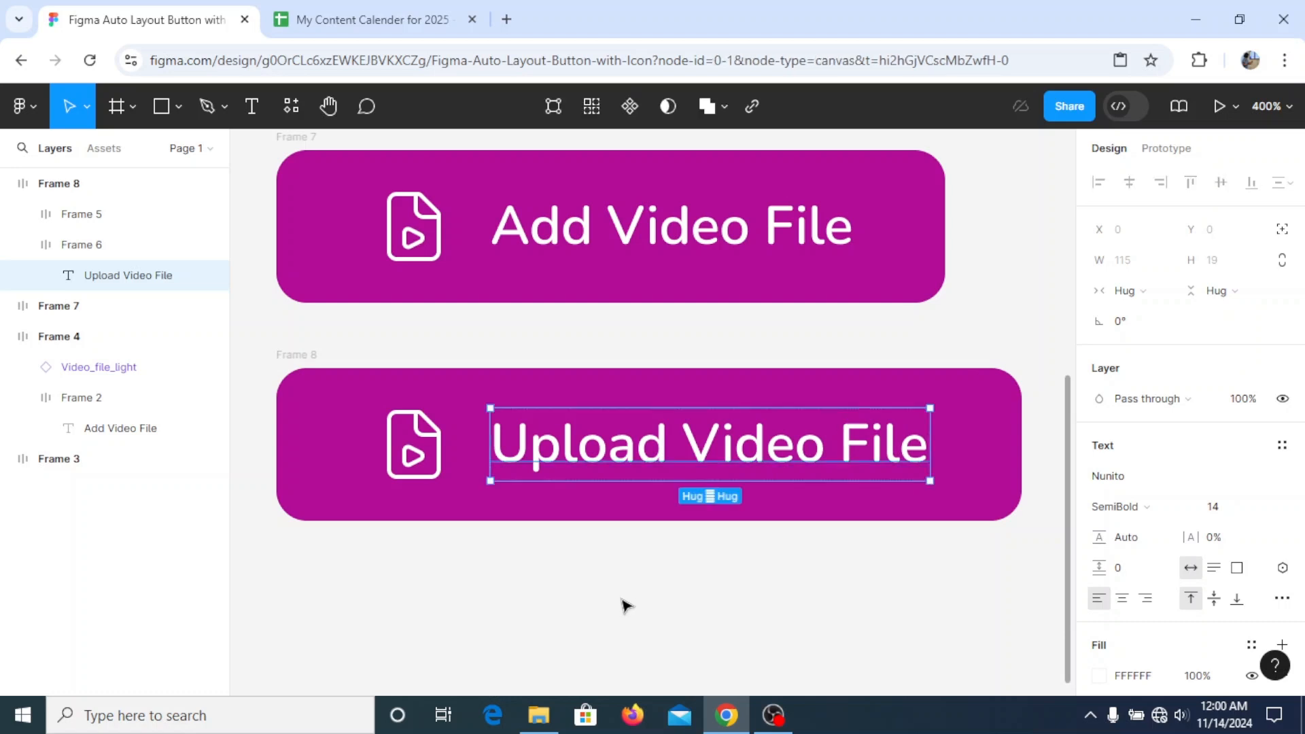
{"action": "left_click", "coordinate": [621, 606]}
- Add a light pink stroke, F8D4F2, to the magenta "Upload Video File" button
{"action": "left_click", "coordinate": [306, 367]}
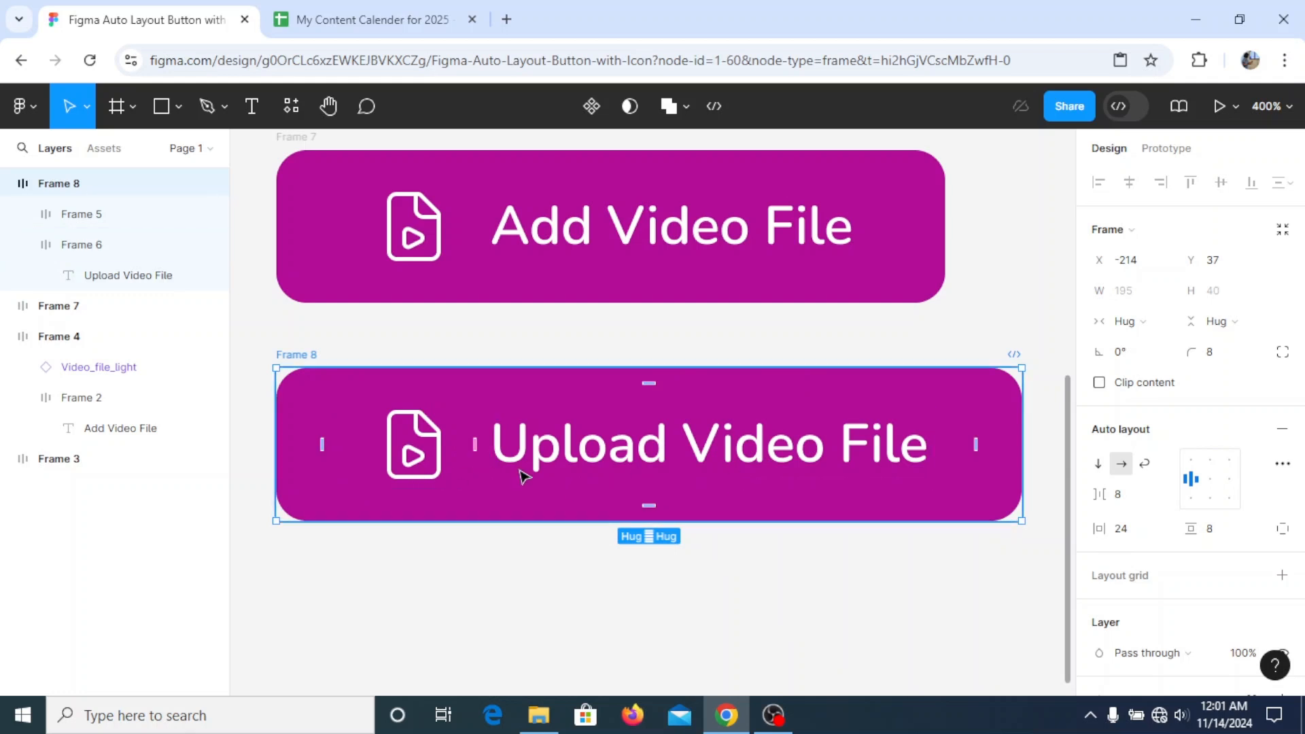
{"action": "scroll", "coordinate": [1249, 521], "scroll_direction": "down", "scroll_amount": 4}
{"action": "scroll", "coordinate": [1248, 521], "scroll_direction": "down", "scroll_amount": 1}
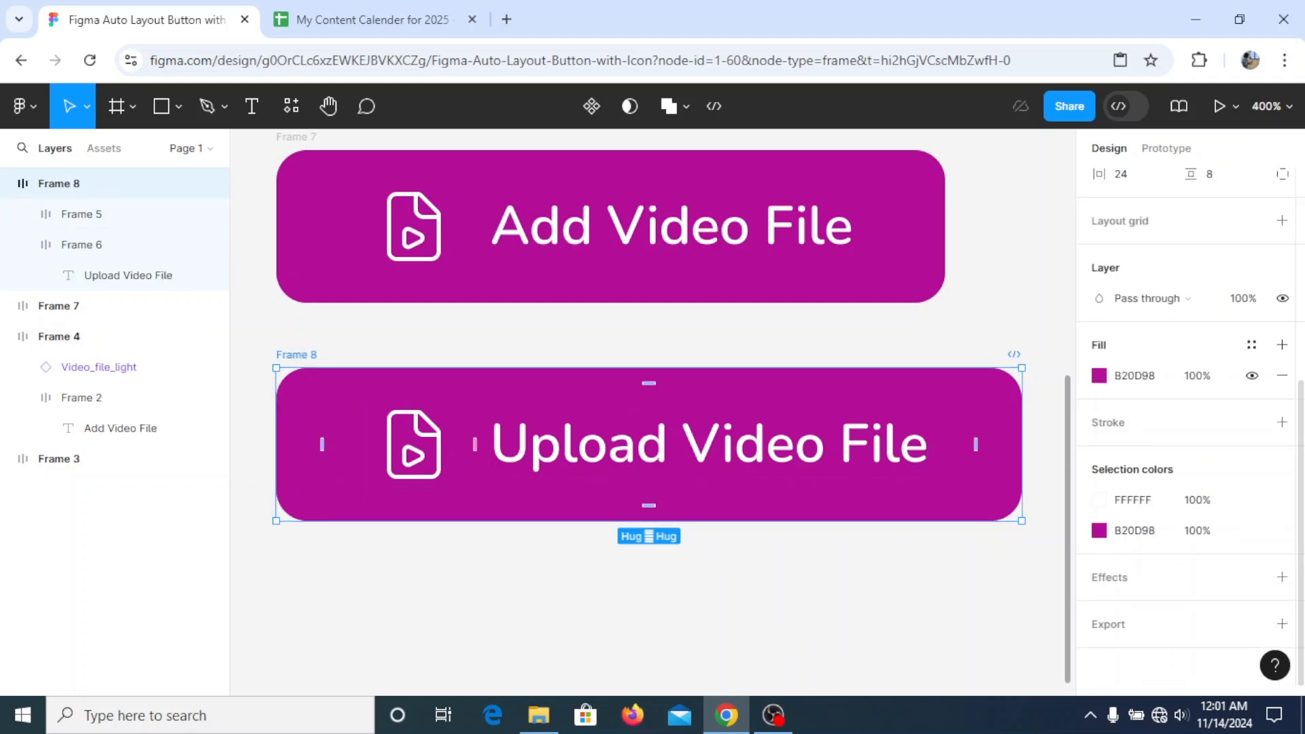
{"action": "left_click", "coordinate": [1283, 422]}
{"action": "left_click", "coordinate": [1100, 452]}
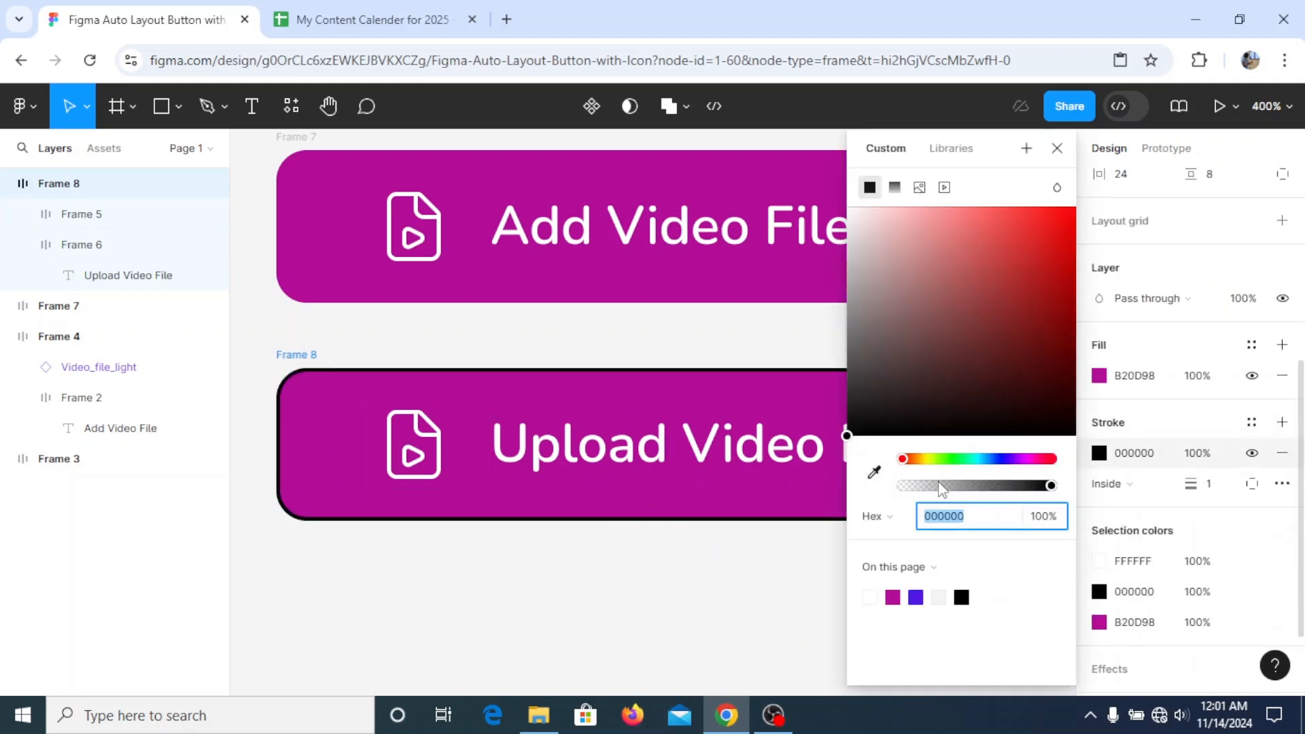
{"action": "left_click", "coordinate": [874, 472]}
{"action": "left_click", "coordinate": [850, 261]}
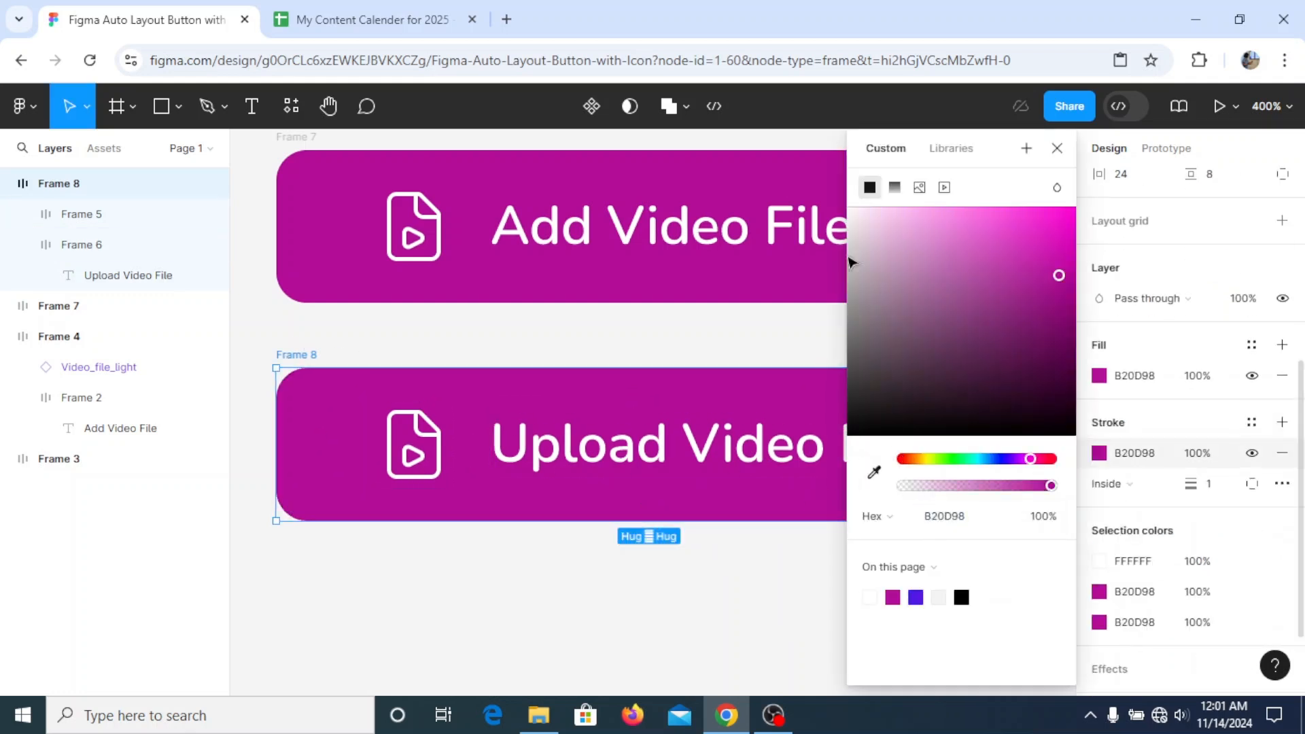
{"action": "left_click", "coordinate": [880, 214]}
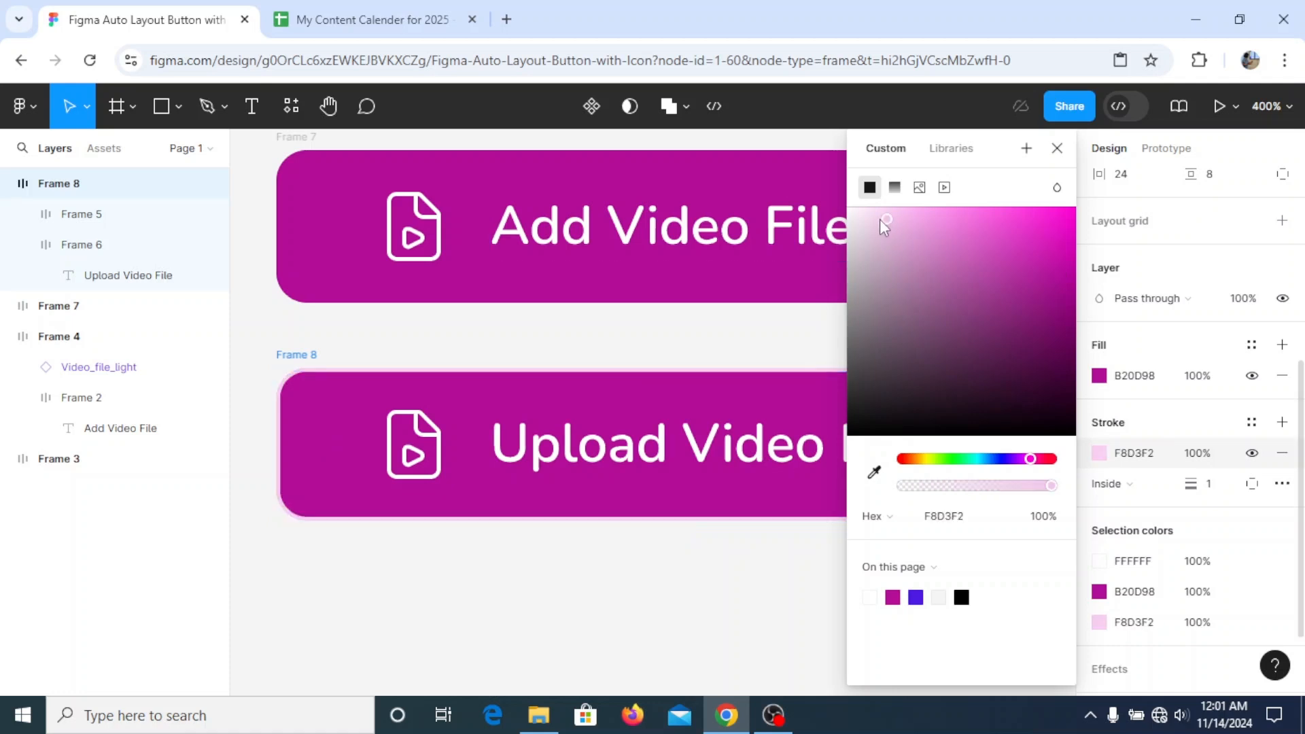
{"action": "left_click", "coordinate": [1057, 147]}
{"action": "left_click", "coordinate": [956, 609]}
- Move the outlined "Upload Video File" button up to 11 px below the button above and place a duplicate 11 px beneath it
{"action": "left_click_drag", "start_coordinate": [300, 362], "coordinate": [293, 331]}
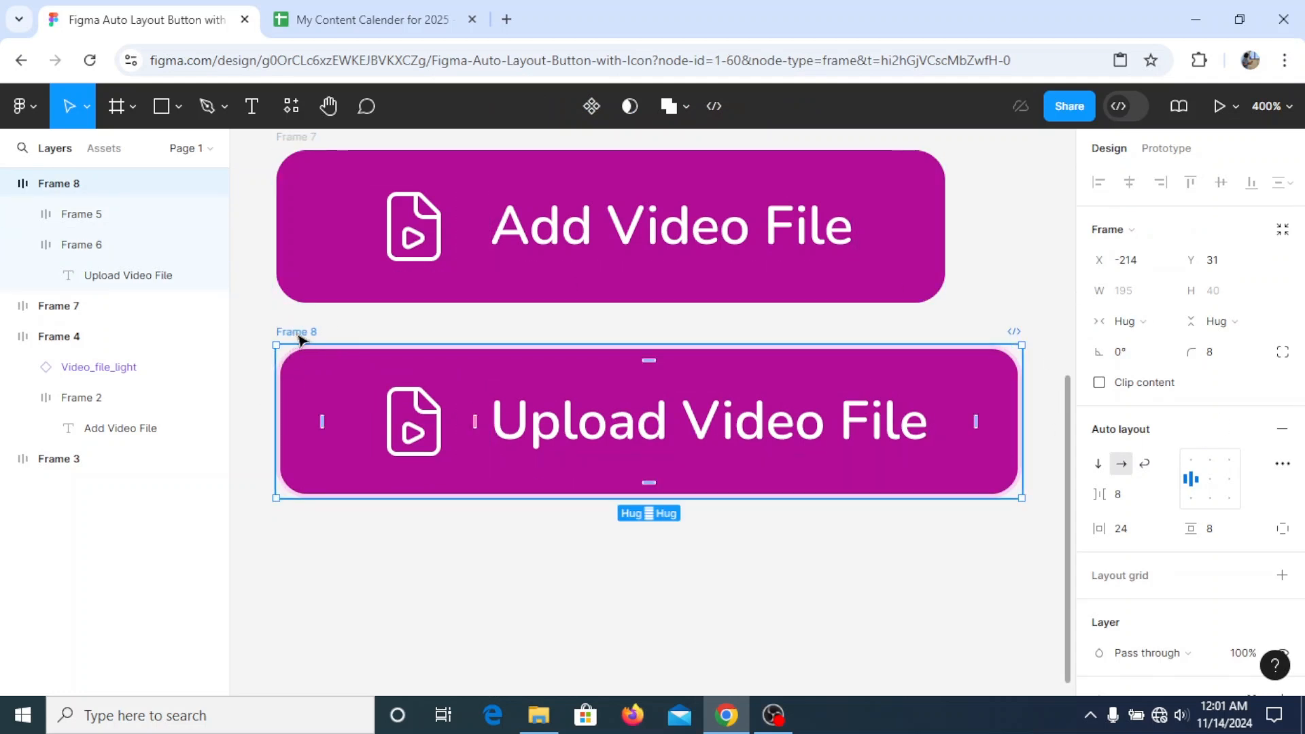
{"action": "left_click_drag", "start_coordinate": [308, 463], "coordinate": [300, 529]}
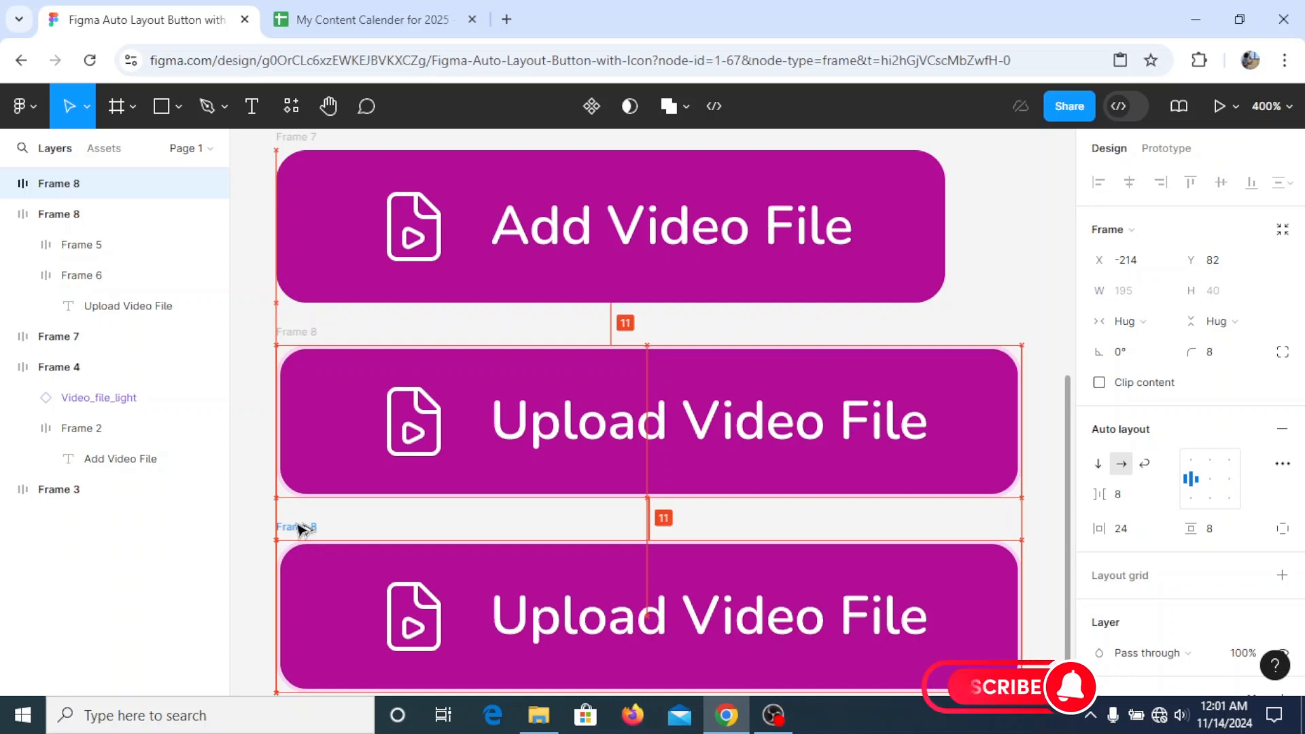
{"action": "scroll", "coordinate": [443, 509], "scroll_direction": "down", "scroll_amount": 1}
{"action": "scroll", "coordinate": [626, 536], "scroll_direction": "down", "scroll_amount": 2}
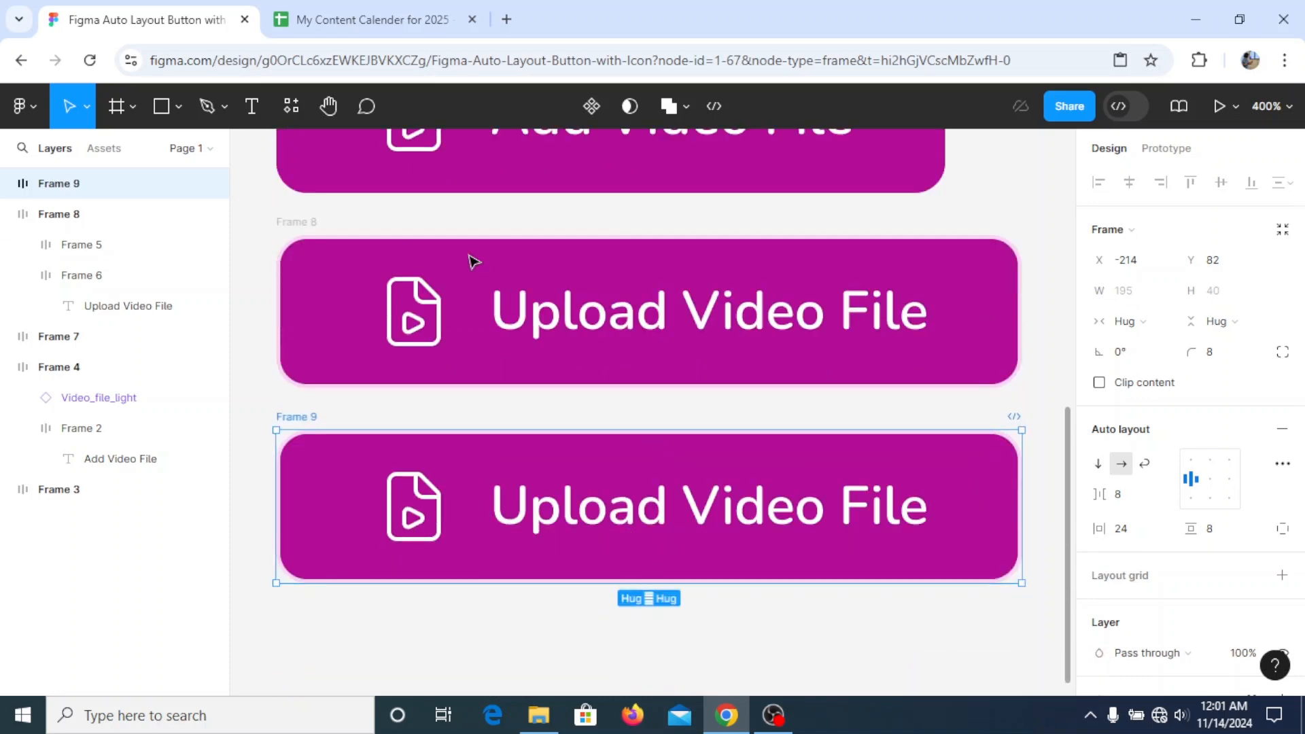
- Review the stacked blue-purple and magenta buttons, comparing how their widths fit the different labels
{"action": "scroll", "coordinate": [708, 408], "scroll_direction": "up", "scroll_amount": 3}
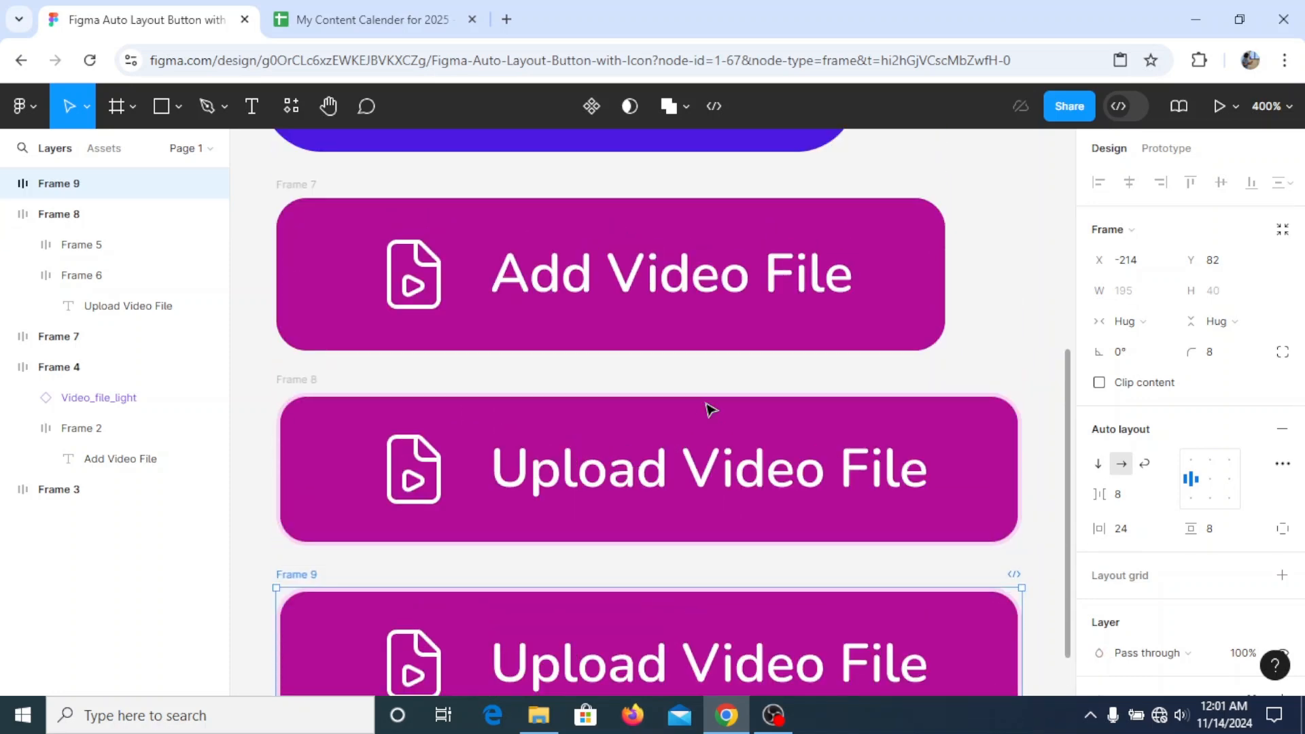
{"action": "scroll", "coordinate": [738, 407], "scroll_direction": "up", "scroll_amount": 3}
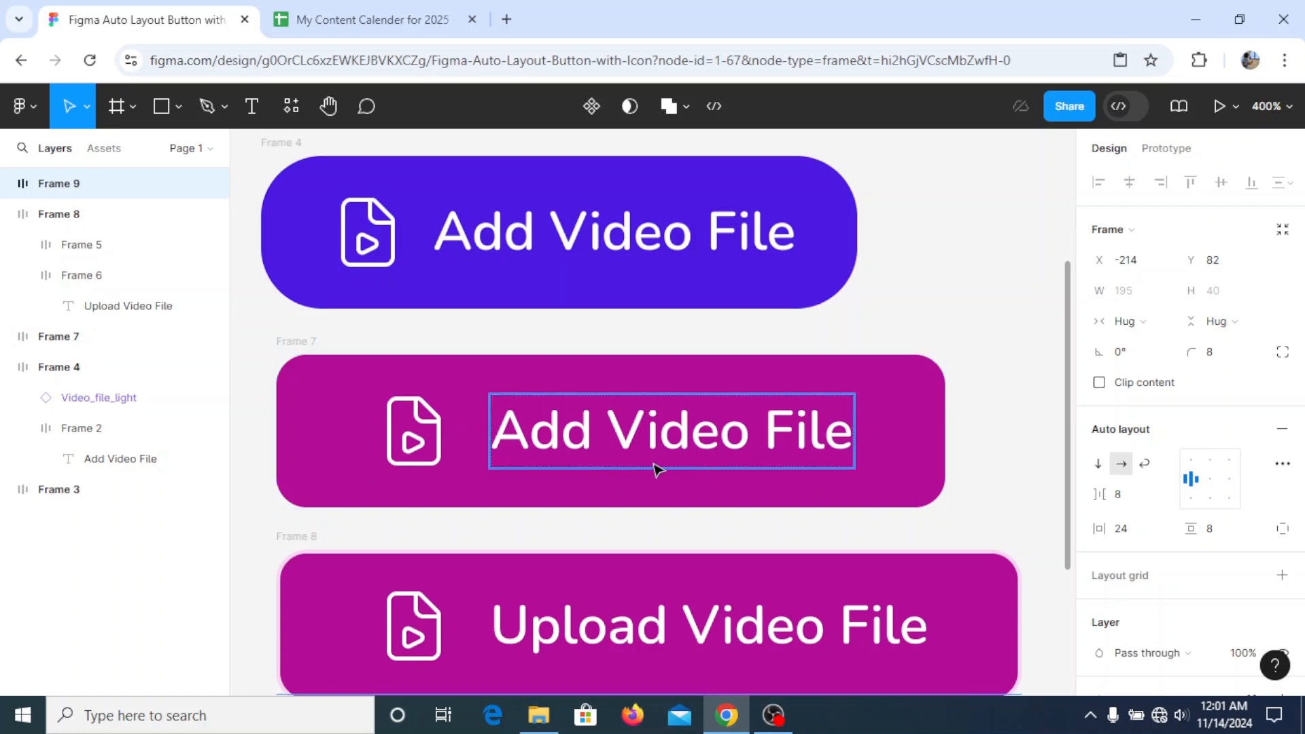
{"action": "scroll", "coordinate": [663, 470], "scroll_direction": "down", "scroll_amount": 1}
{"action": "scroll", "coordinate": [662, 469], "scroll_direction": "down", "scroll_amount": 3}
{"action": "scroll", "coordinate": [663, 469], "scroll_direction": "up", "scroll_amount": 8}
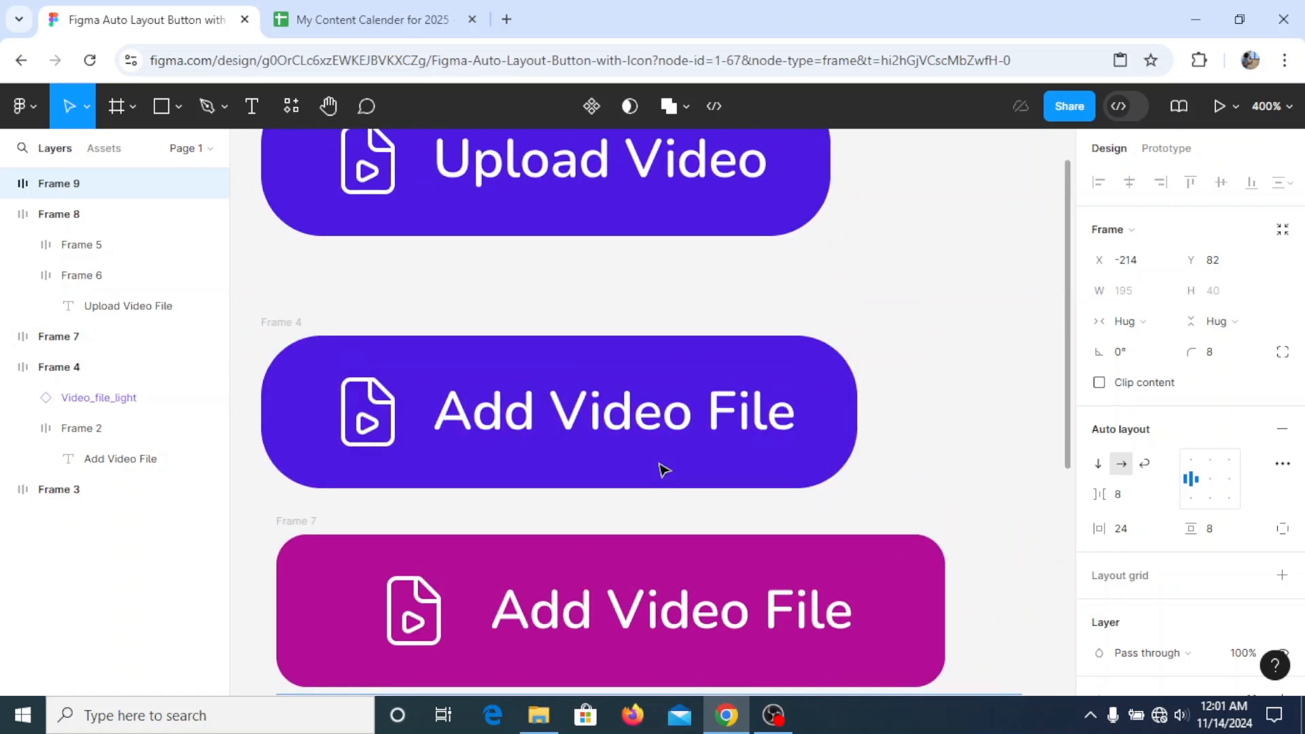
{"action": "scroll", "coordinate": [662, 469], "scroll_direction": "down", "scroll_amount": 6}
{"action": "scroll", "coordinate": [663, 470], "scroll_direction": "down", "scroll_amount": 2}
{"action": "scroll", "coordinate": [663, 470], "scroll_direction": "up", "scroll_amount": 13}
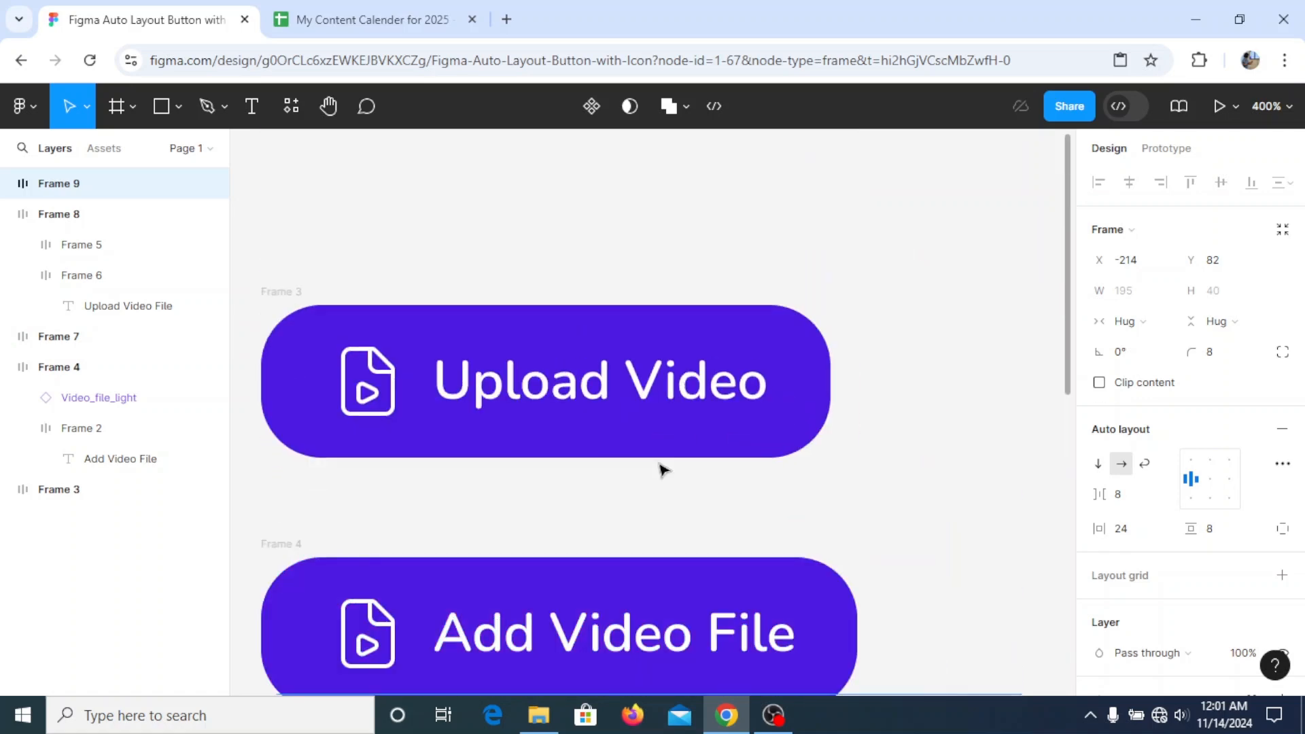
{"action": "scroll", "coordinate": [663, 469], "scroll_direction": "down", "scroll_amount": 2}
{"action": "scroll", "coordinate": [663, 469], "scroll_direction": "down", "scroll_amount": 10}
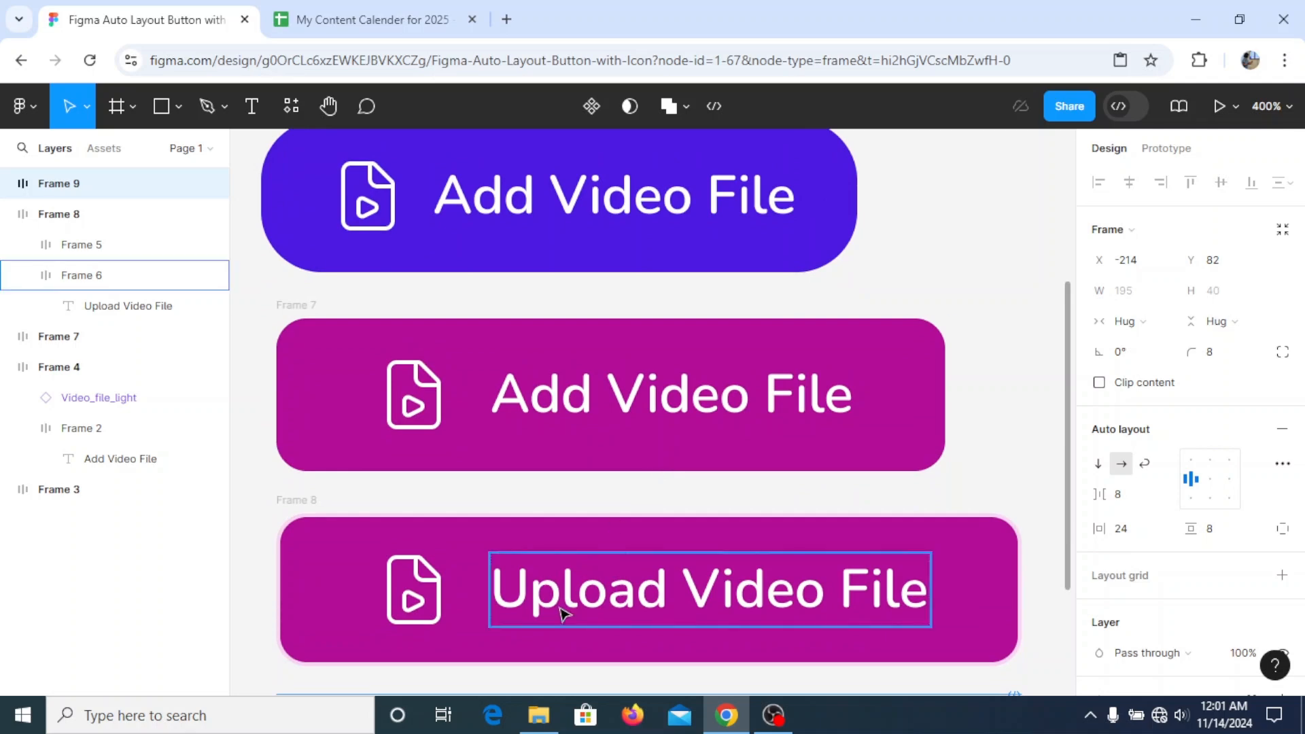
- Inspect the auto layout of the upper outlined button and its nested label frame, and compare it with the neighbouring buttons
{"action": "left_click", "coordinate": [562, 607], "text": "ctrl"}
{"action": "key", "text": "Escape"}
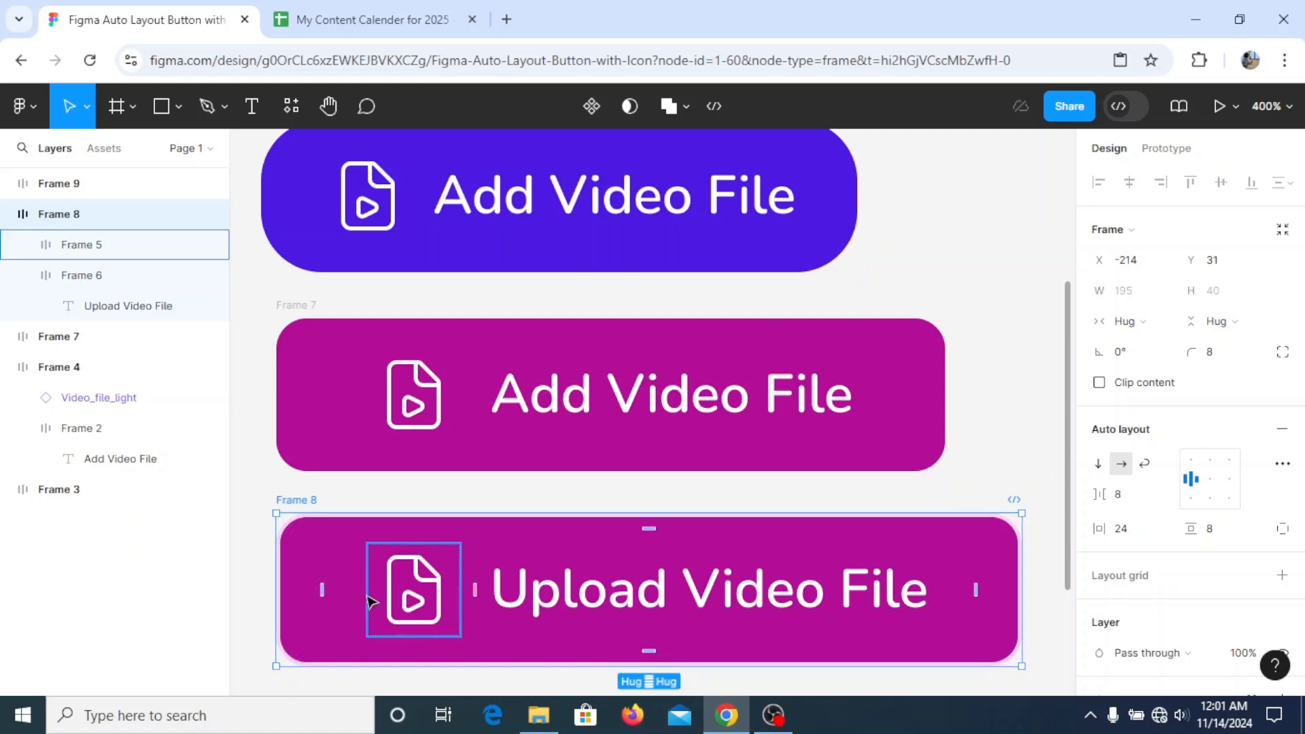
{"action": "left_click", "coordinate": [518, 600]}
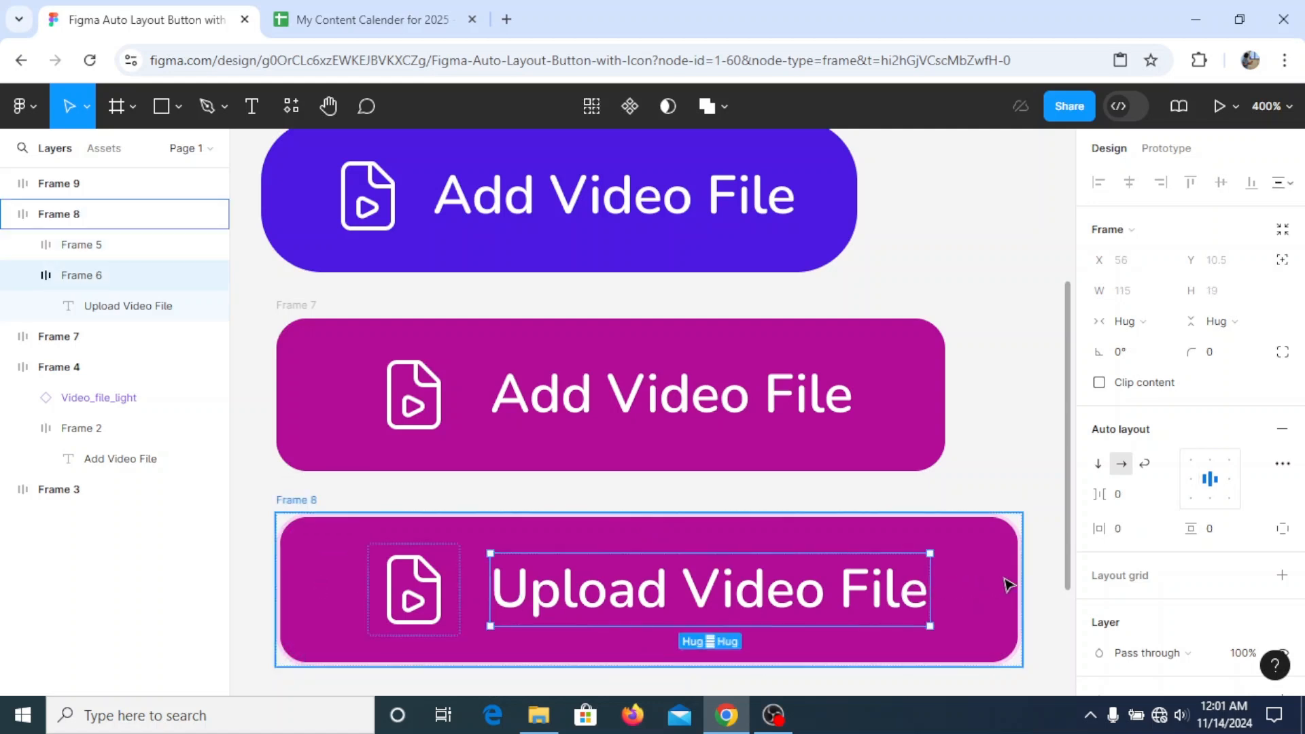
{"action": "scroll", "coordinate": [852, 591], "scroll_direction": "down", "scroll_amount": 1}
{"action": "scroll", "coordinate": [469, 592], "scroll_direction": "down", "scroll_amount": 5}
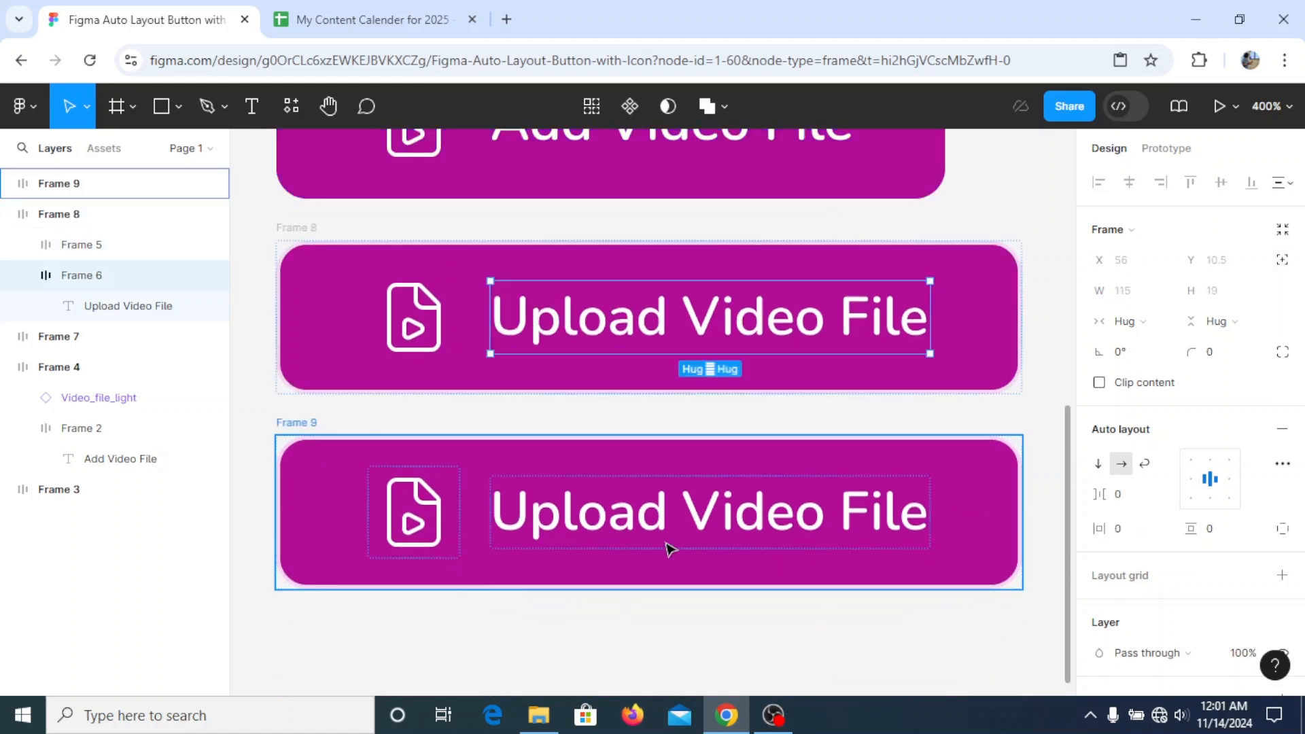
{"action": "scroll", "coordinate": [583, 585], "scroll_direction": "up", "scroll_amount": 7}
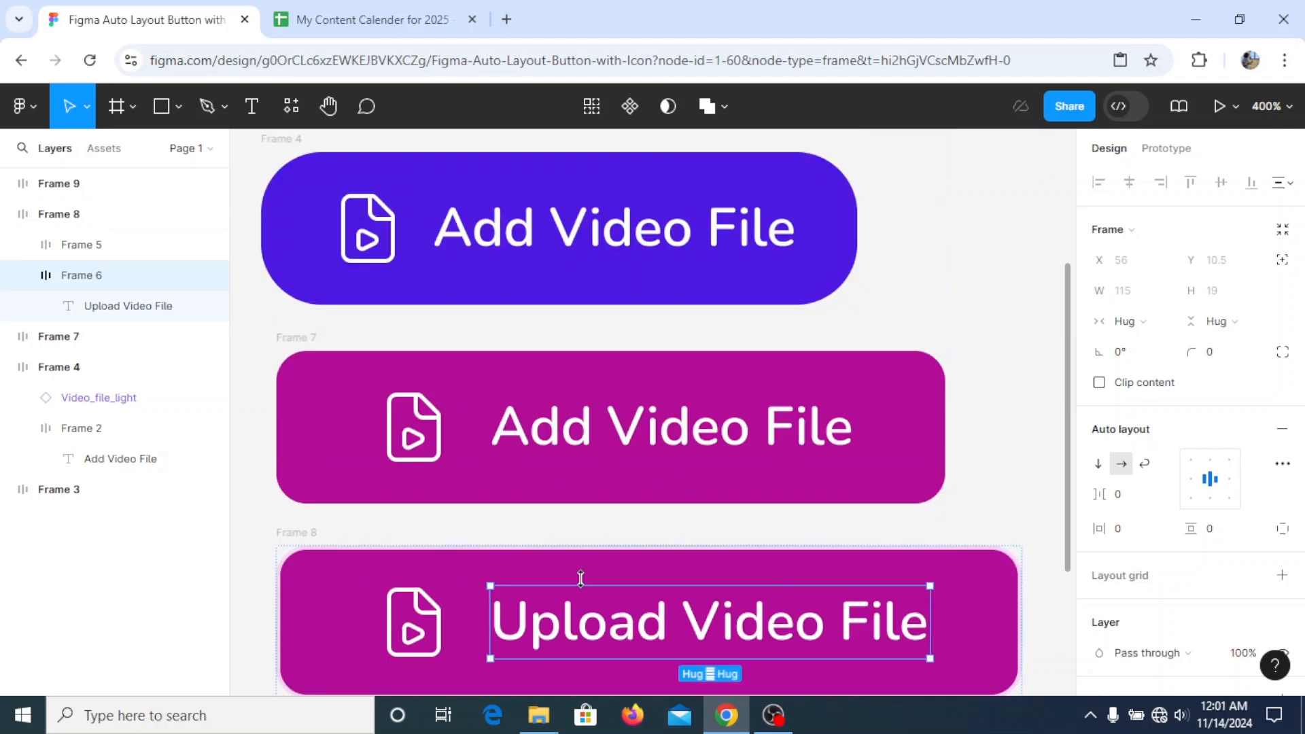